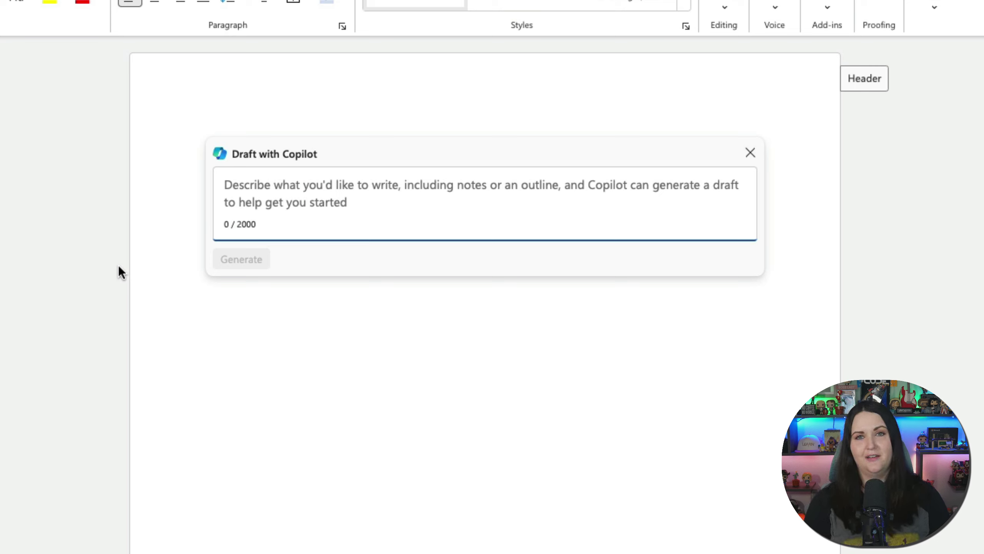
# Step: Have Copilot draft a 'Getting Started with Power Apps' beginners' outline, keep it, and return to the top
pyautogui.write('Draft an outl')
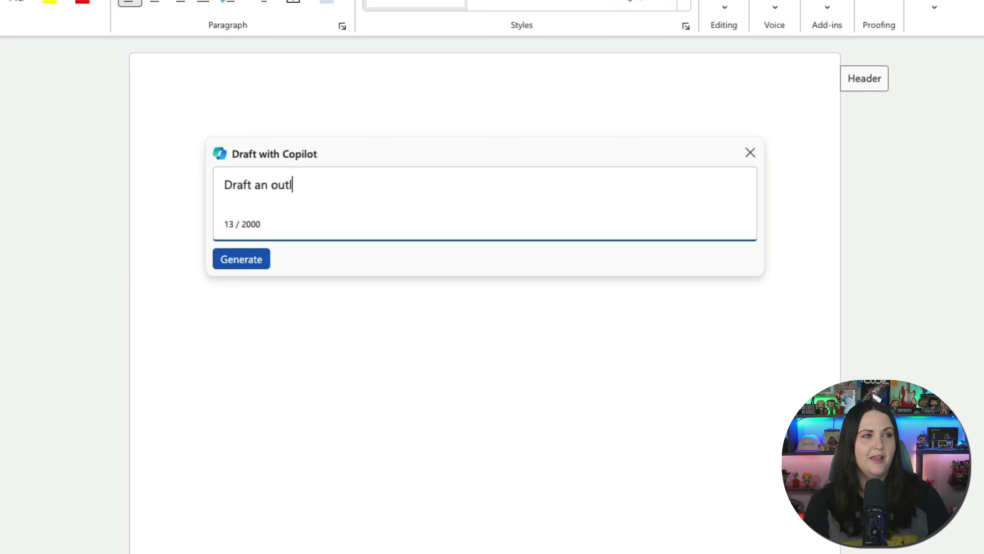
pyautogui.write('ine')
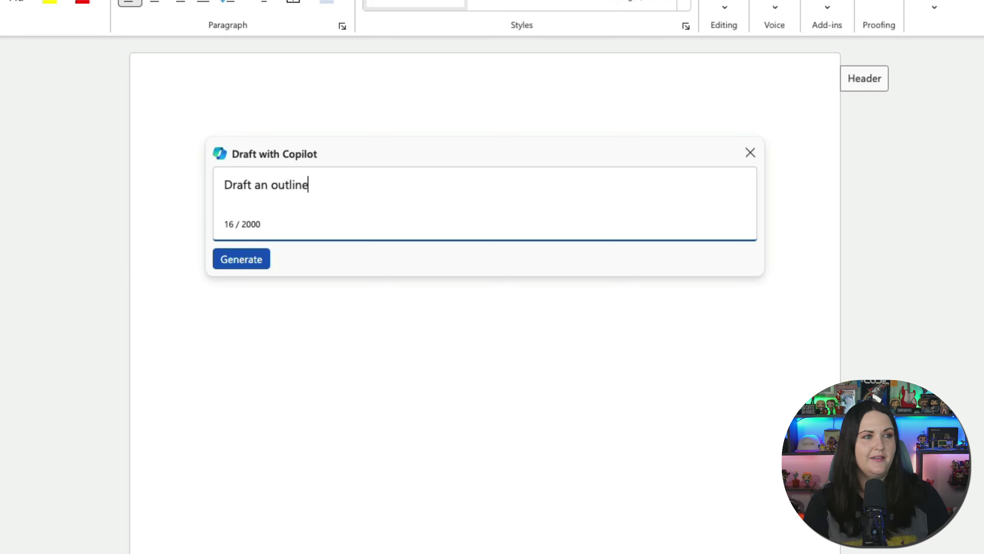
pyautogui.click(252, 259)
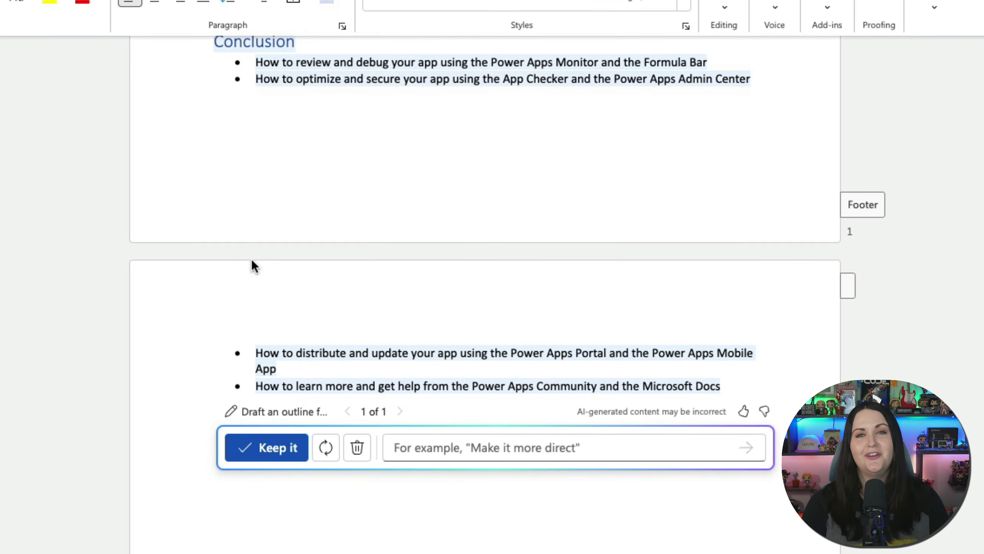
pyautogui.scroll(10, 415, 407)
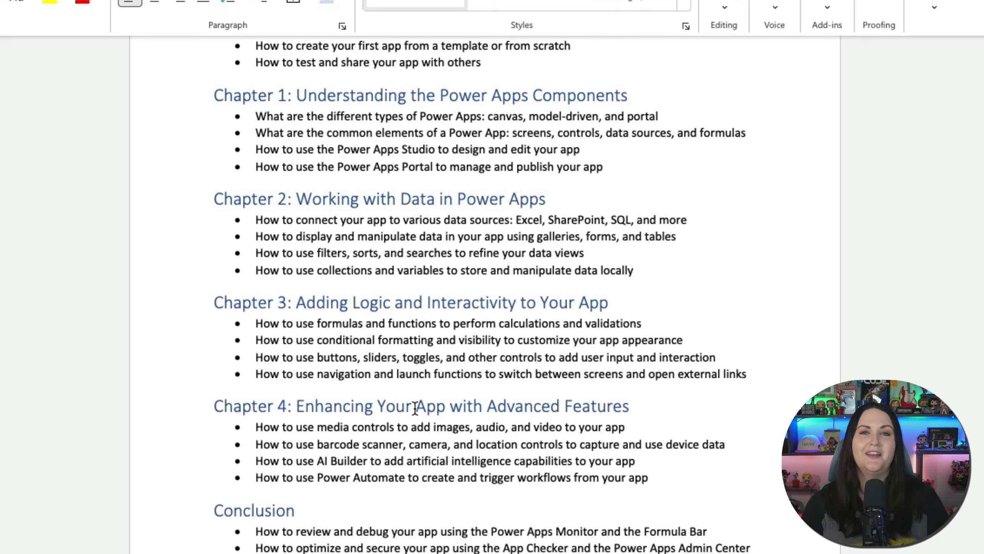
pyautogui.scroll(5, 415, 407)
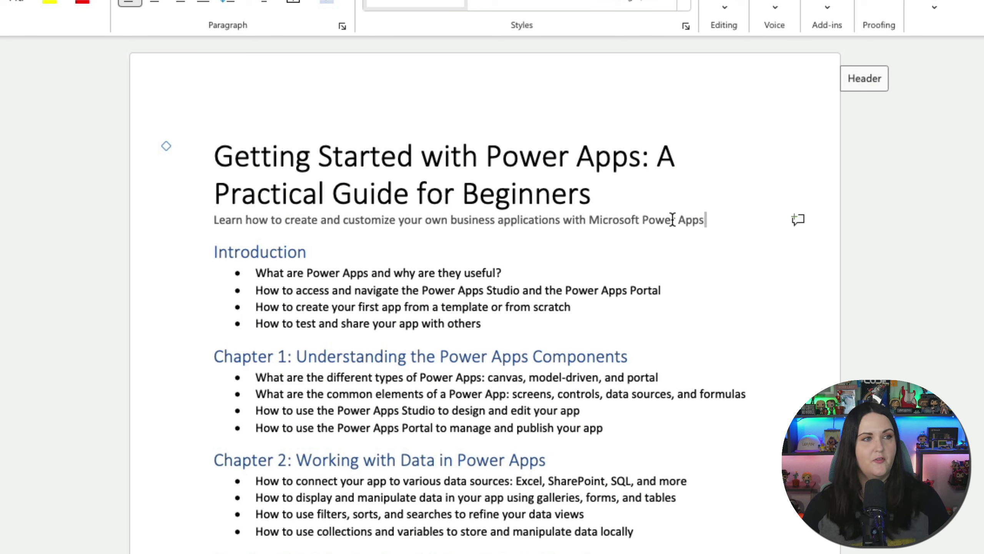
# Step: Ask Copilot to rewrite the subtitle and browse the three rewrite drafts
pyautogui.moveTo(706, 220); pyautogui.dragTo(208, 222)
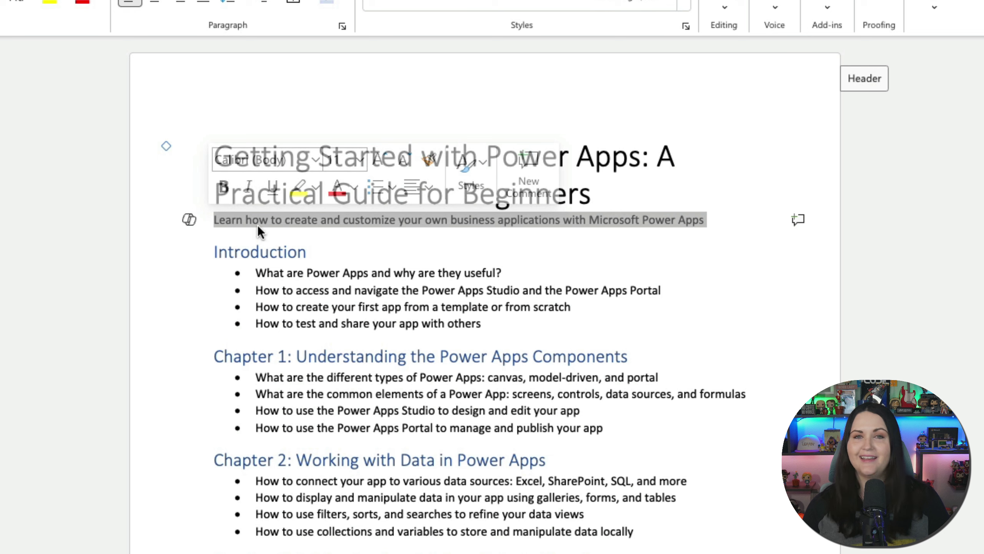
pyautogui.click(193, 226)
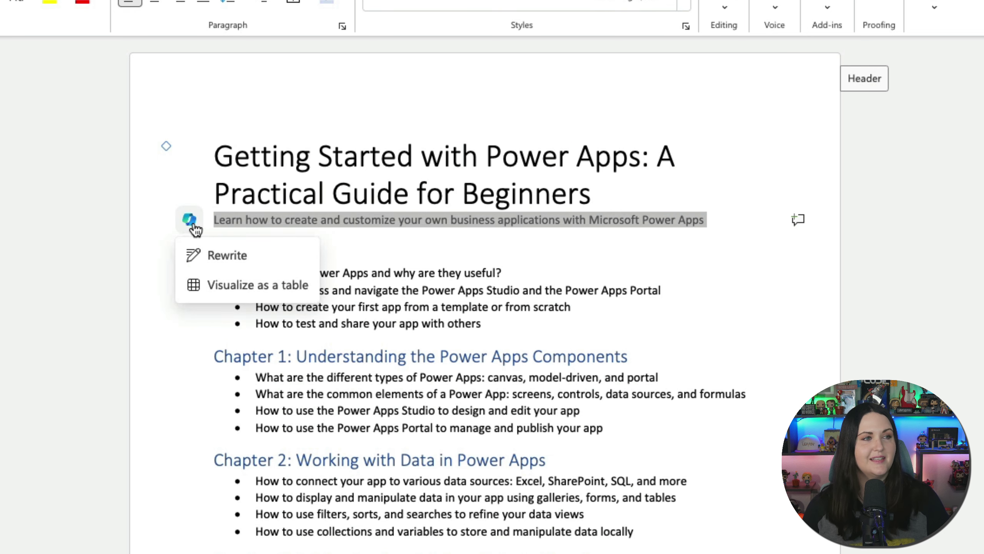
pyautogui.click(292, 265)
pyautogui.click(397, 251)
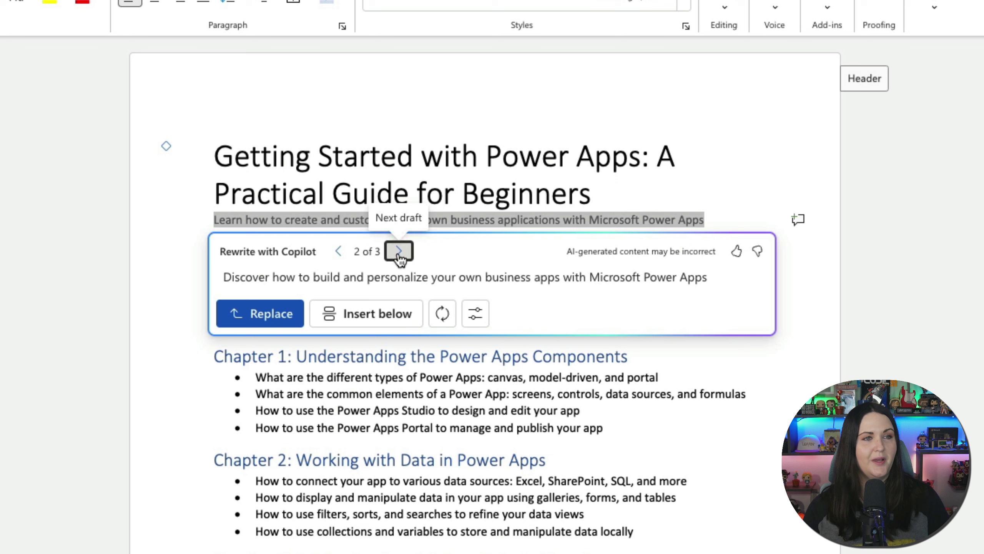
pyautogui.click(398, 251)
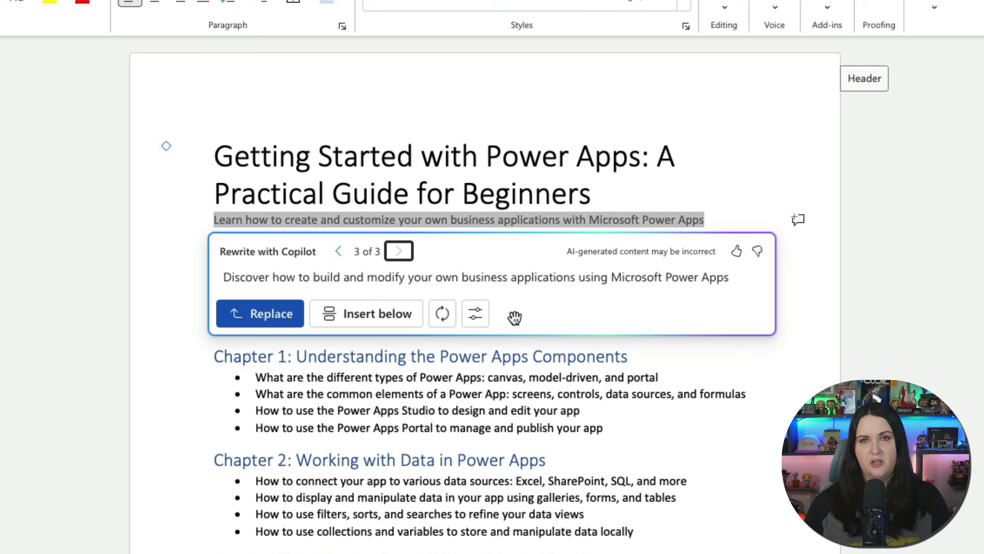
# Step: Regenerate the subtitle rewrite in a Casual tone, replace it, then open the Project Unicorn RFP
pyautogui.click(478, 320)
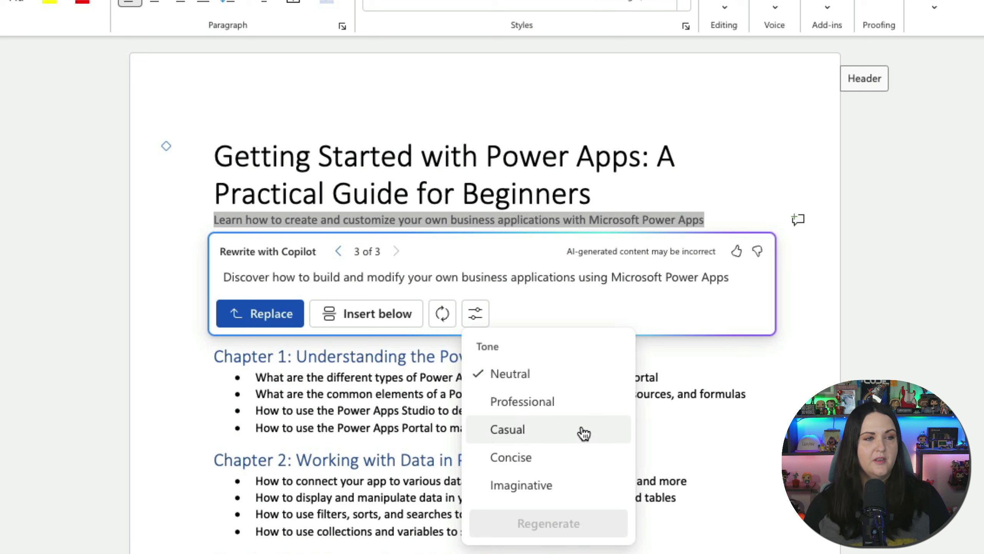
pyautogui.click(583, 433)
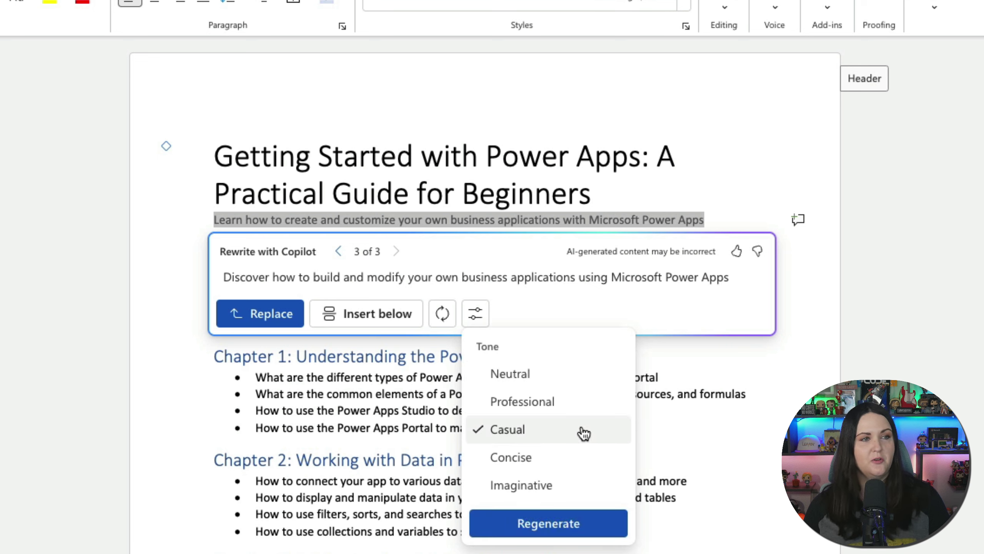
pyautogui.click(568, 531)
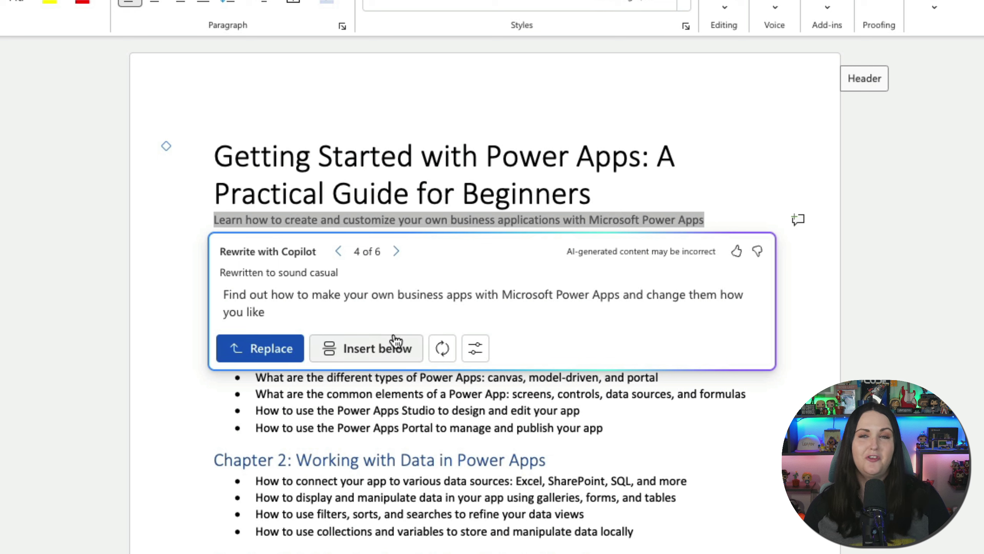
pyautogui.click(396, 252)
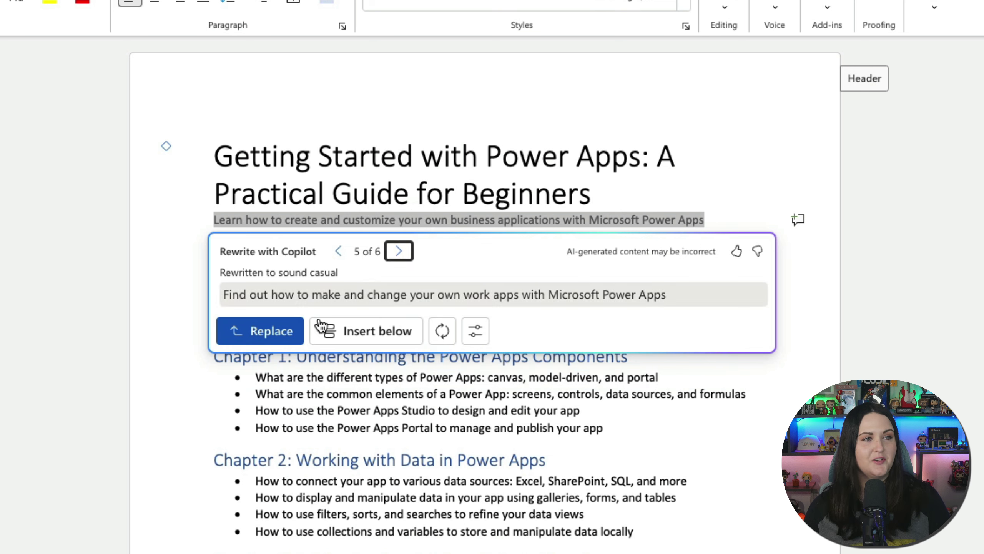
pyautogui.click(272, 334)
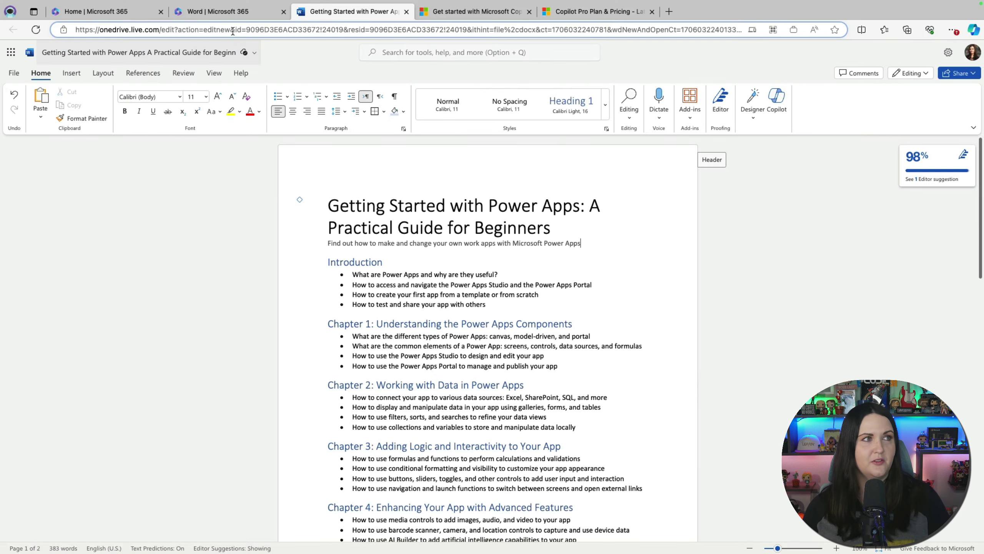
pyautogui.click(224, 11)
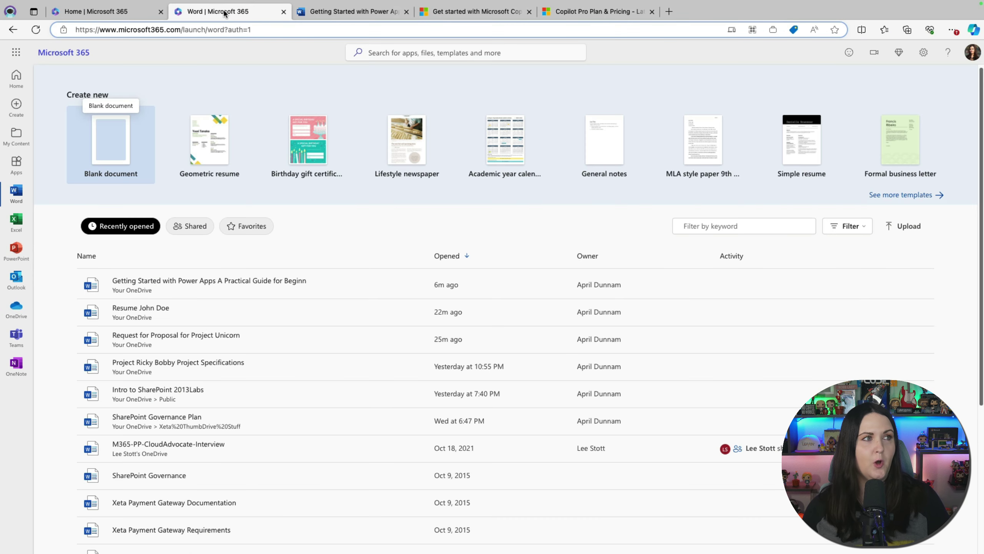
pyautogui.click(201, 336)
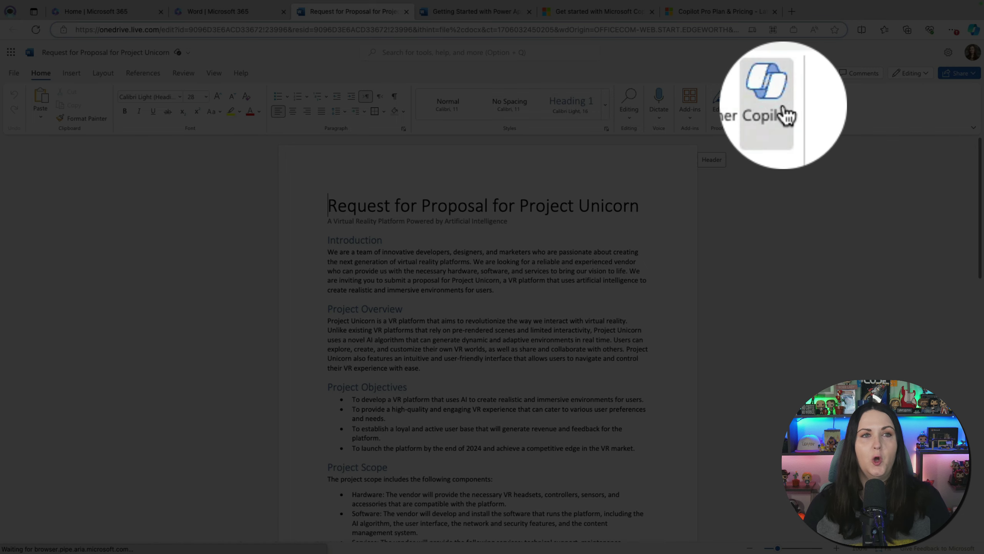
# Step: Get a Copilot summary of the Project Unicorn proposal and expand its 14 references
pyautogui.click(780, 101)
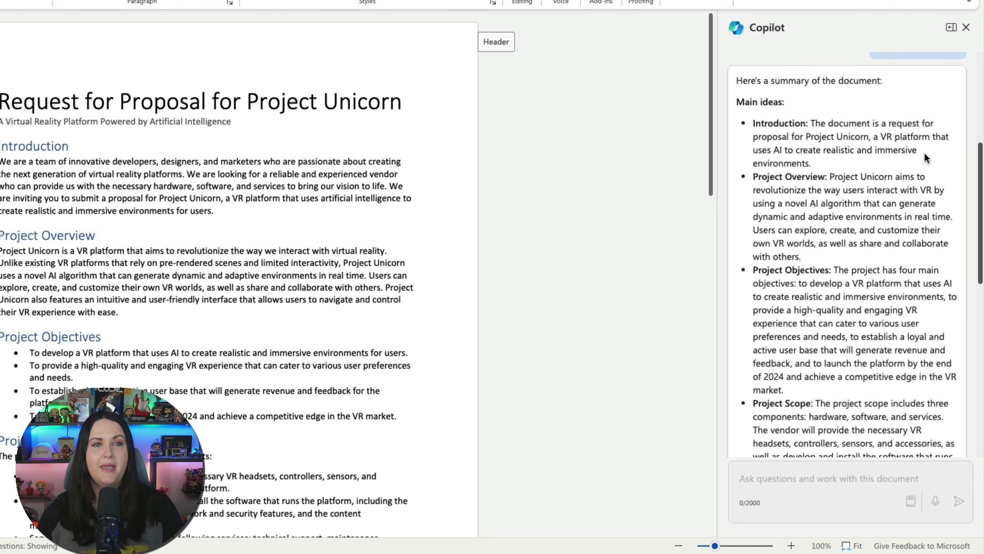
pyautogui.scroll(-15, 915, 242)
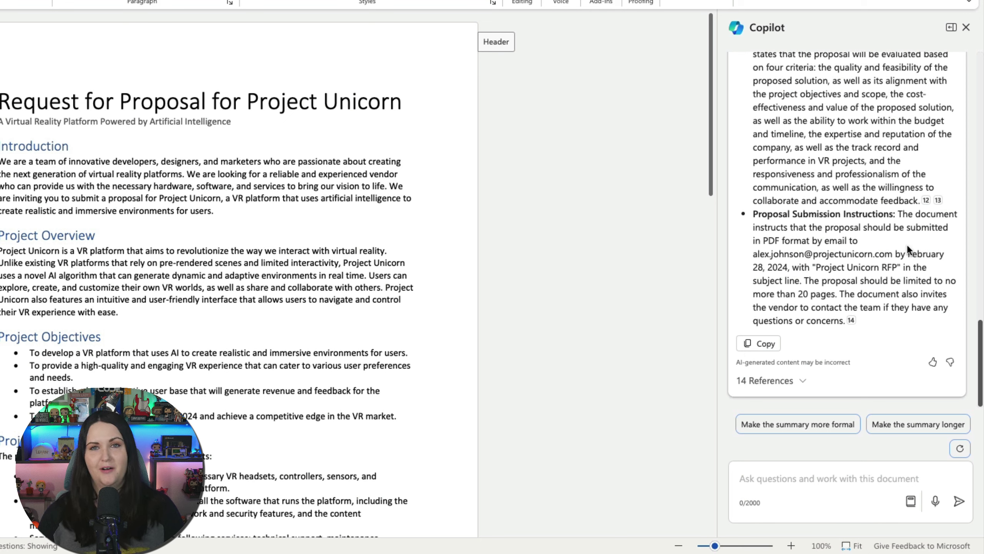
pyautogui.click(802, 383)
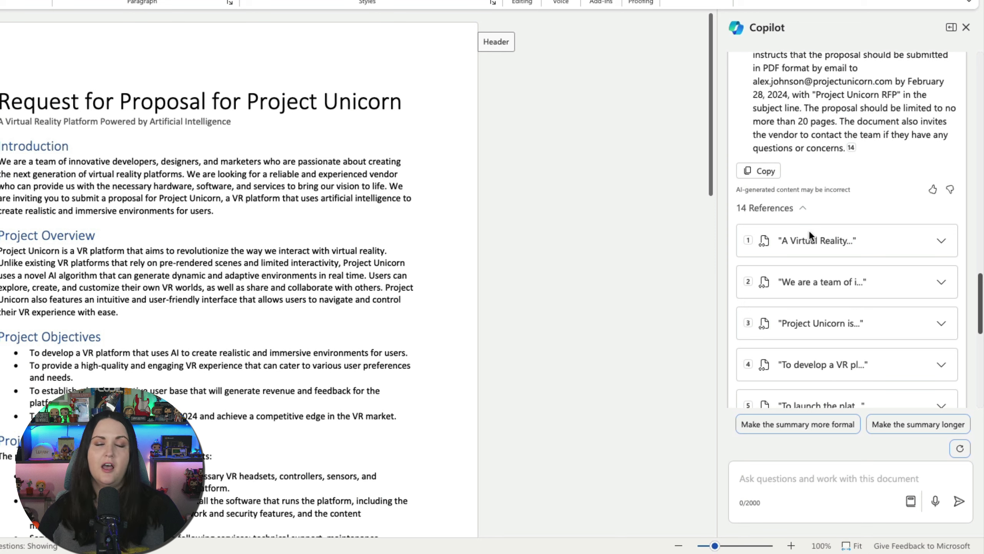
pyautogui.scroll(-5, 819, 331)
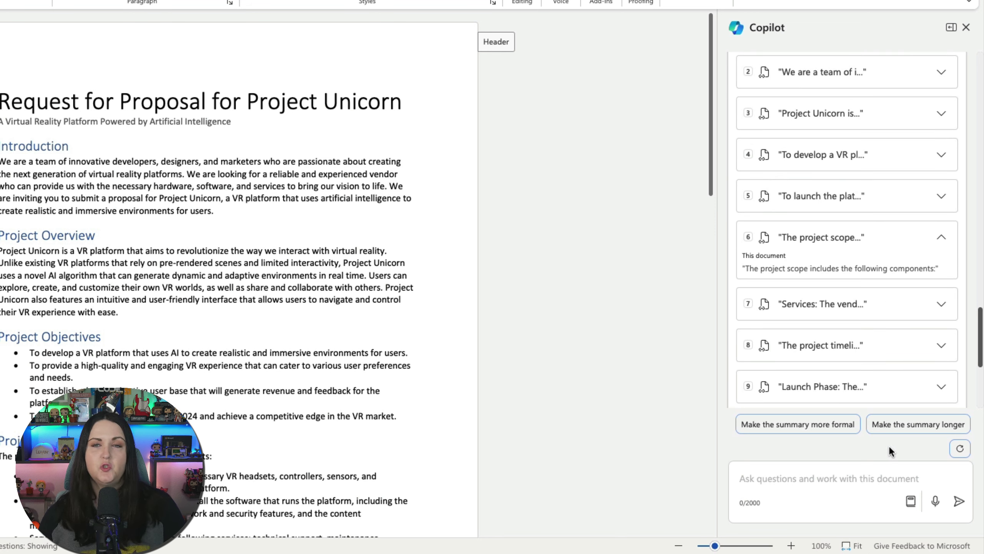
# Step: Ask Copilot to 'make the summary shorter', then ask 'What is the project goal?'
pyautogui.click(829, 479)
pyautogui.write('make the ')
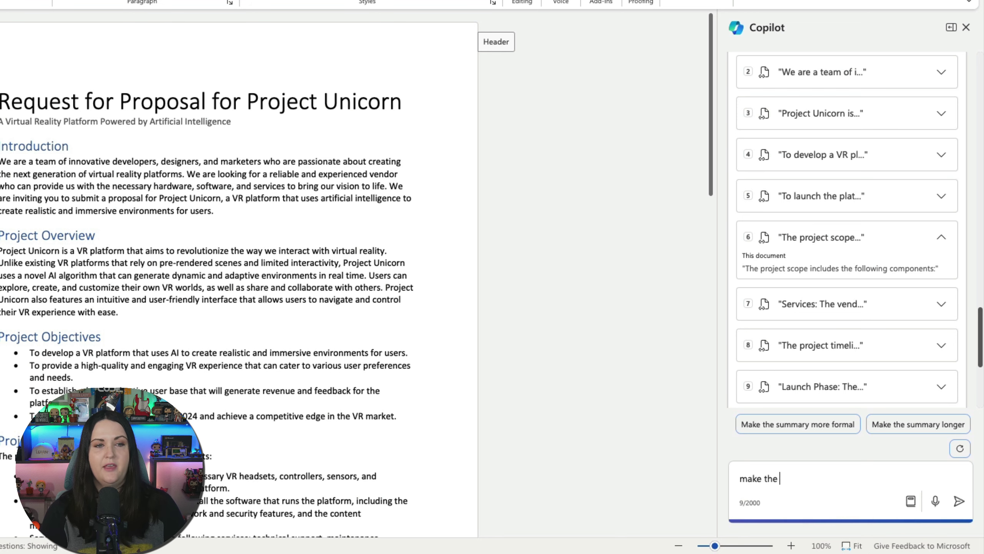
pyautogui.write('summary shorter')
pyautogui.press('Return')
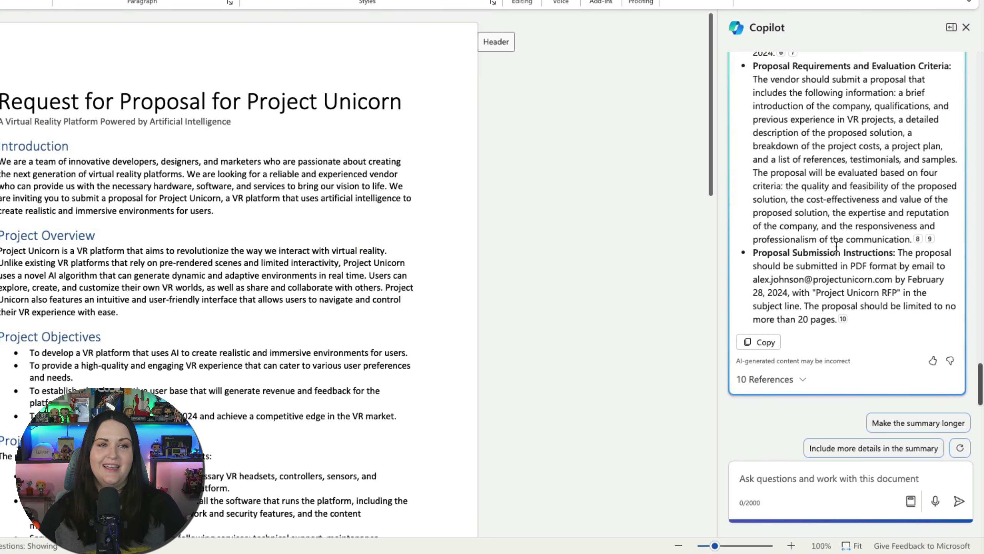
pyautogui.click(834, 481)
pyautogui.write('What is the project goal?')
pyautogui.press('Return')
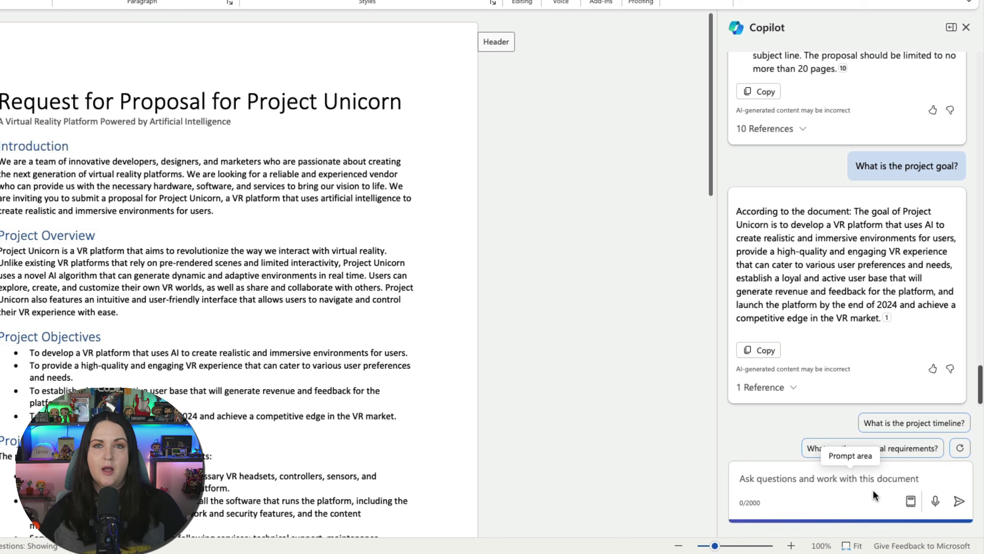
pyautogui.click(913, 504)
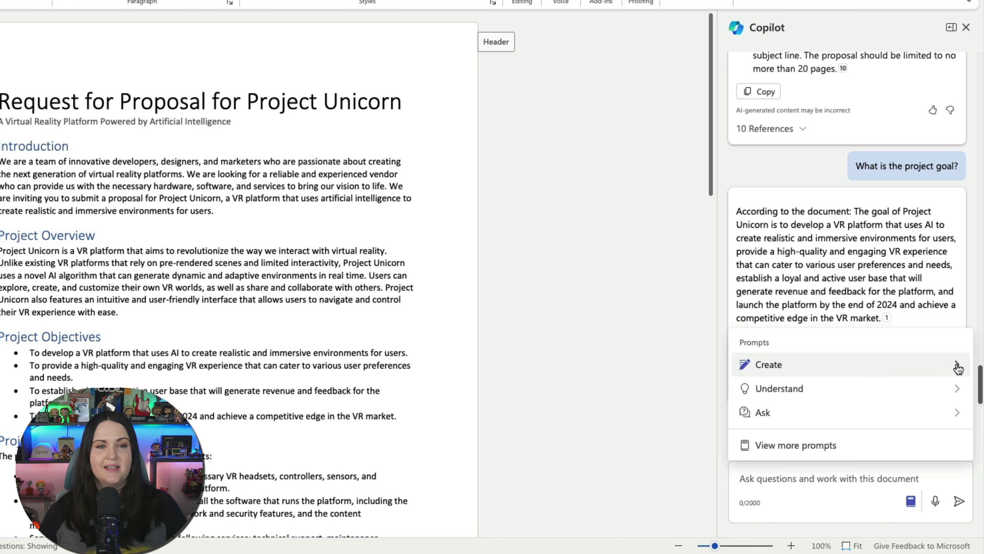
pyautogui.click(957, 388)
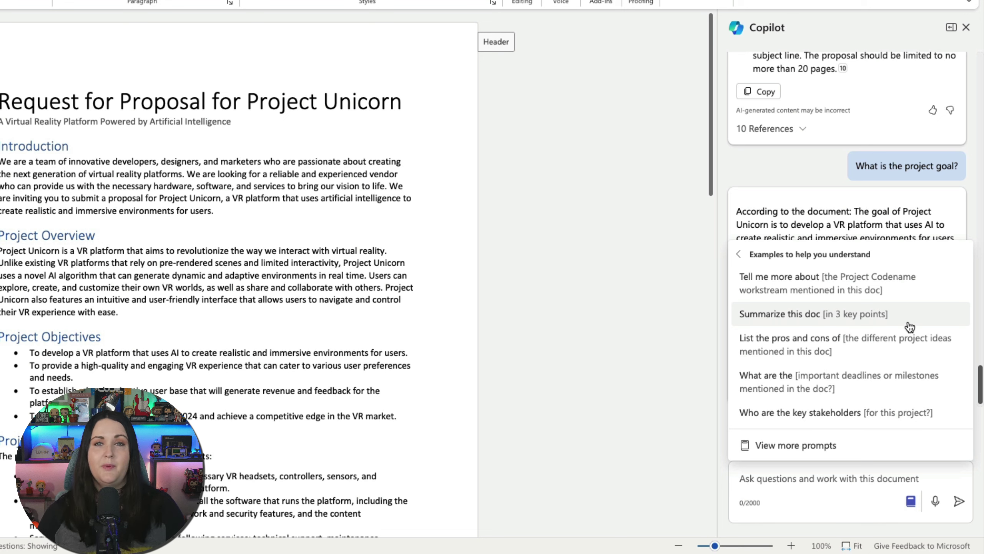
pyautogui.click(912, 501)
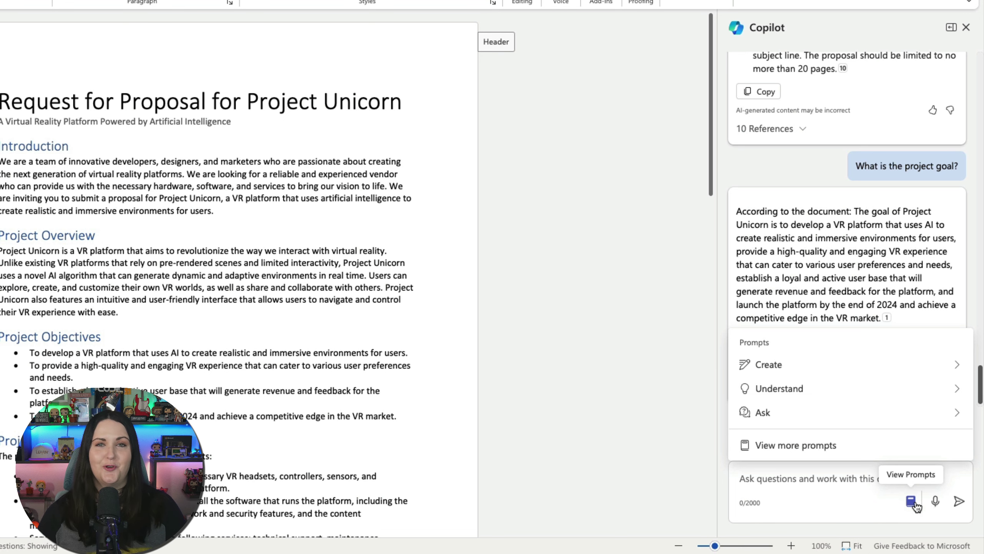
pyautogui.click(912, 501)
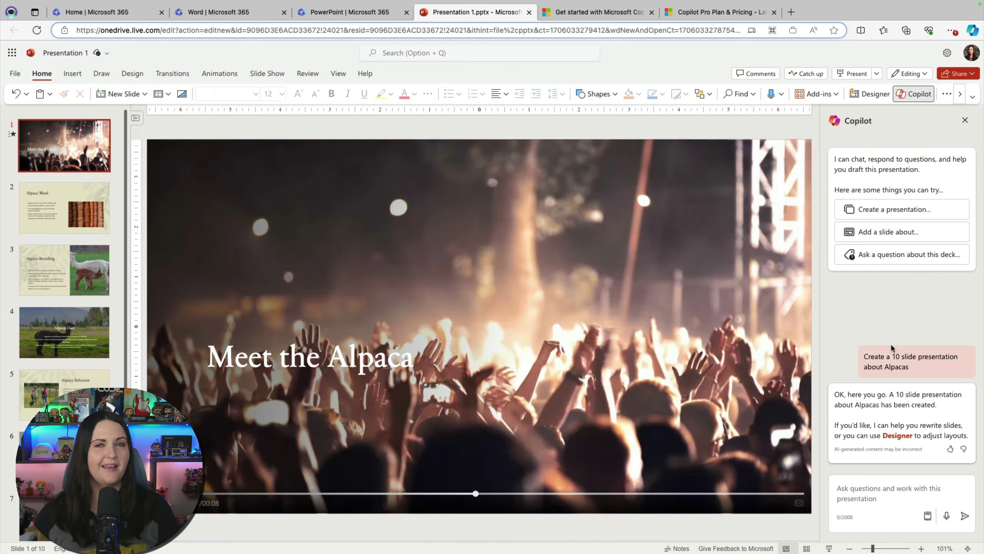
# Step: Display generated slide 7, 'Alpaca Farming', from the thumbnail pane
pyautogui.scroll(-3, 65, 310)
pyautogui.click(72, 351)
# Step: Review slides 8 to 10 (Conservation, Fun Facts, Conclusion), then show slide 3, Alpaca Breeding
pyautogui.scroll(-2, 68, 326)
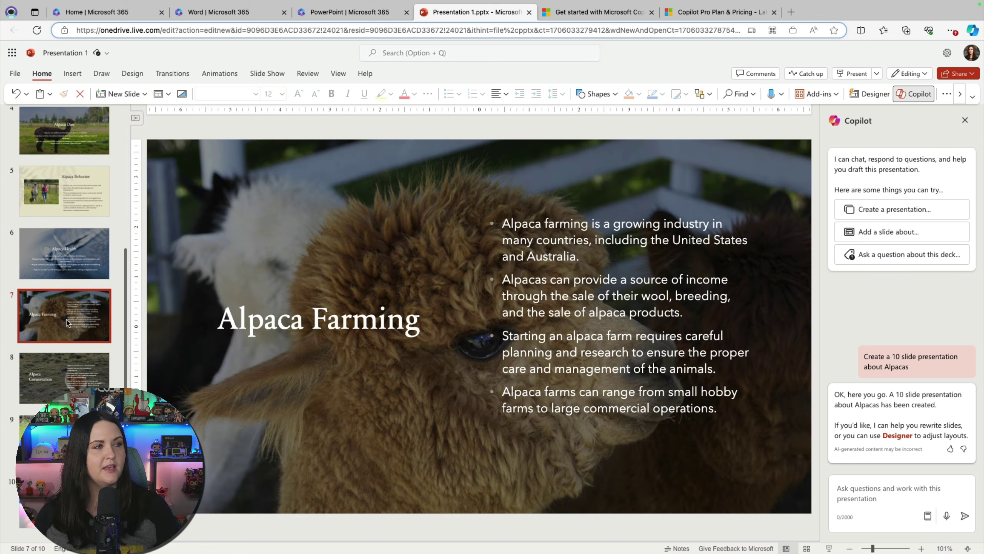
pyautogui.click(65, 384)
pyautogui.press('Down')
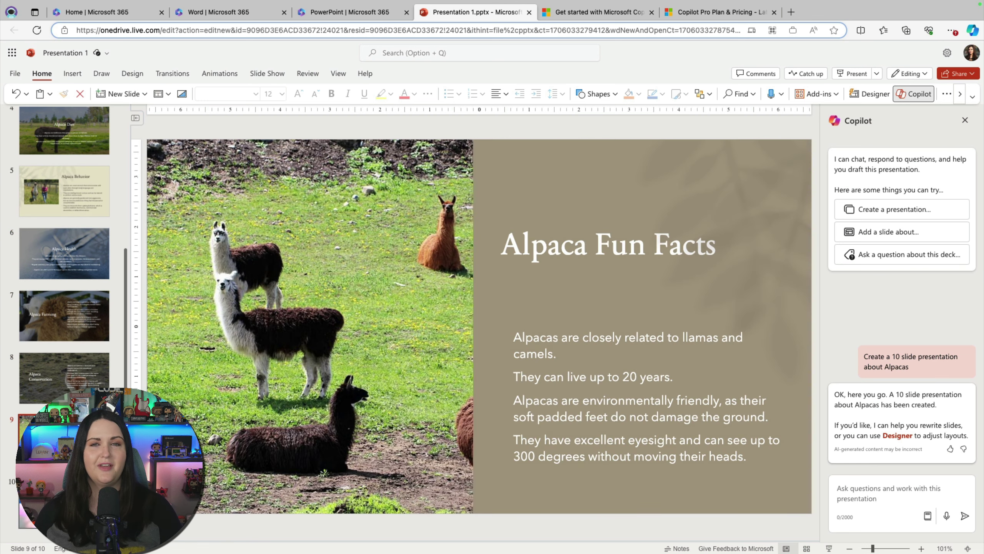
pyautogui.press('Down')
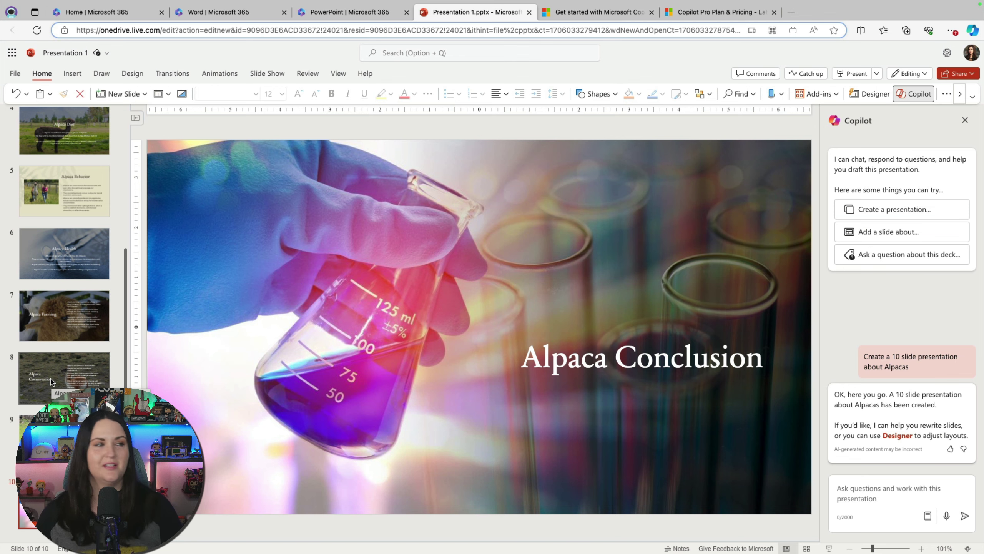
pyautogui.click(78, 339)
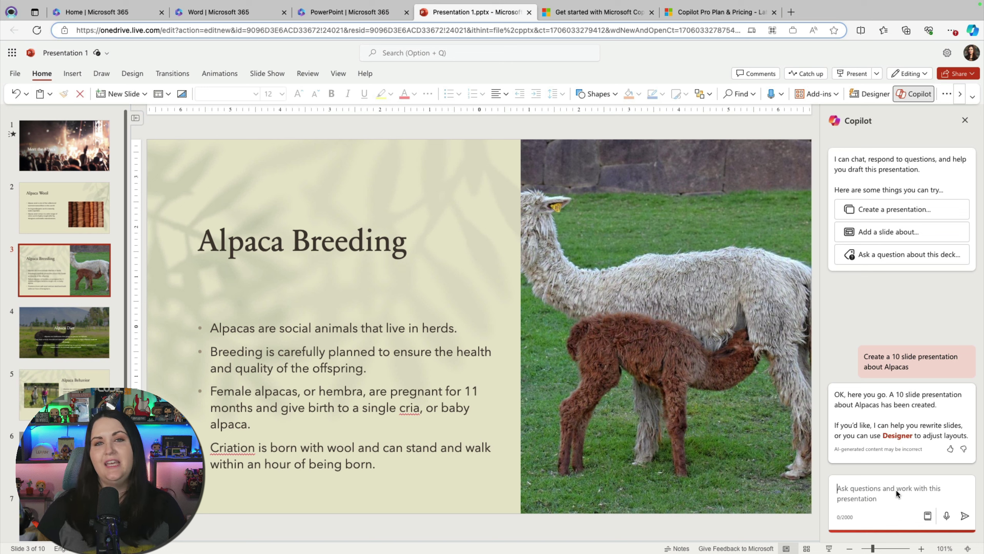
# Step: Write a Copilot request to add an average life expectancy bullet to the Alpaca Health slide
pyautogui.click(895, 489)
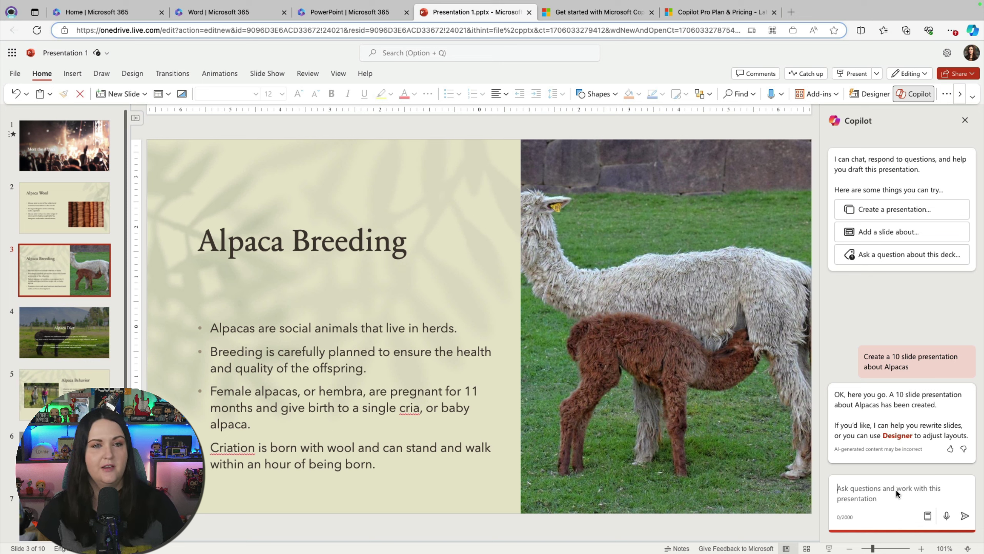
pyautogui.write('Add a bullet point to A')
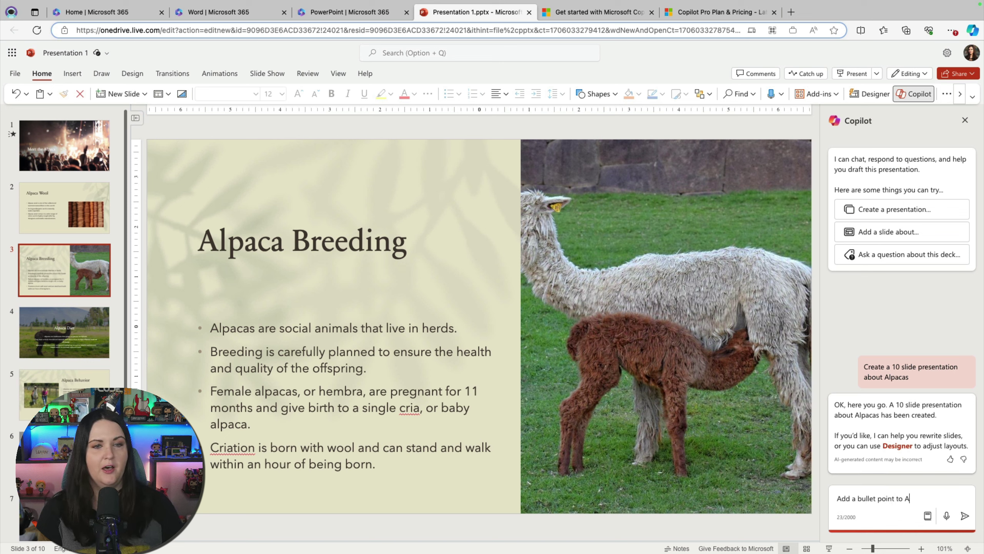
pyautogui.write('lpaca health slide that lists their average life expectancy')
# Step: Send the request and check the new 'Average life expectancy, which is 15-20 years' bullet
pyautogui.press('Return')
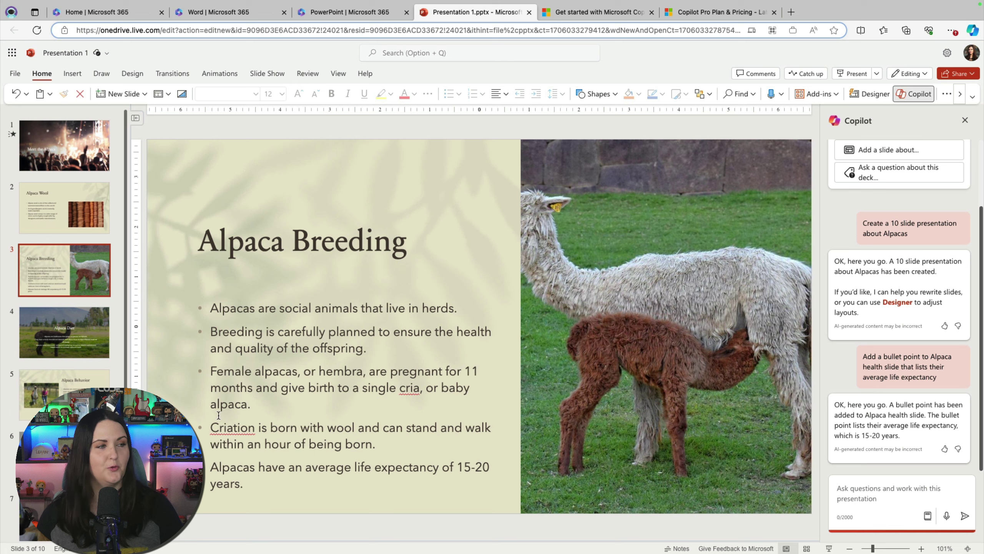
pyautogui.moveTo(961, 436); pyautogui.dragTo(884, 425)
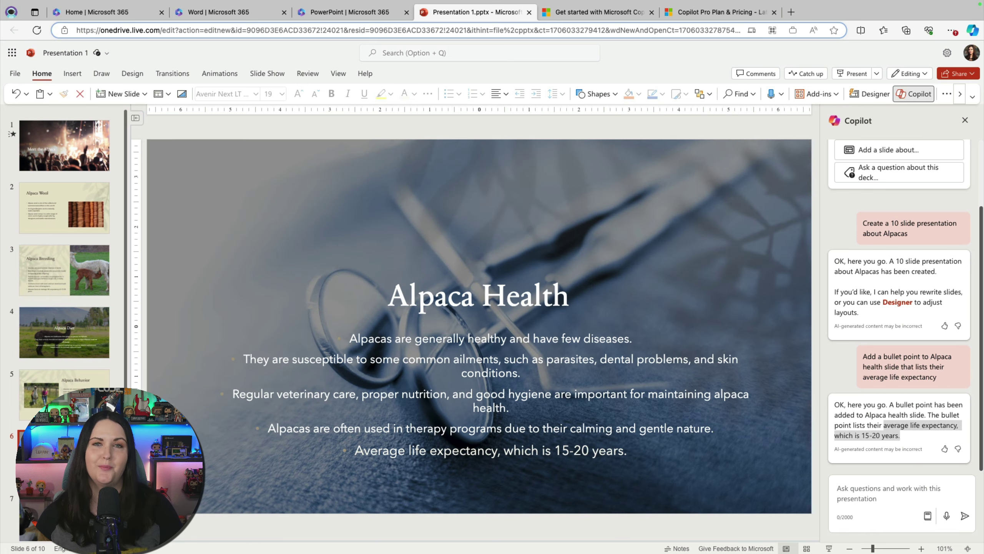
pyautogui.scroll(2, 864, 383)
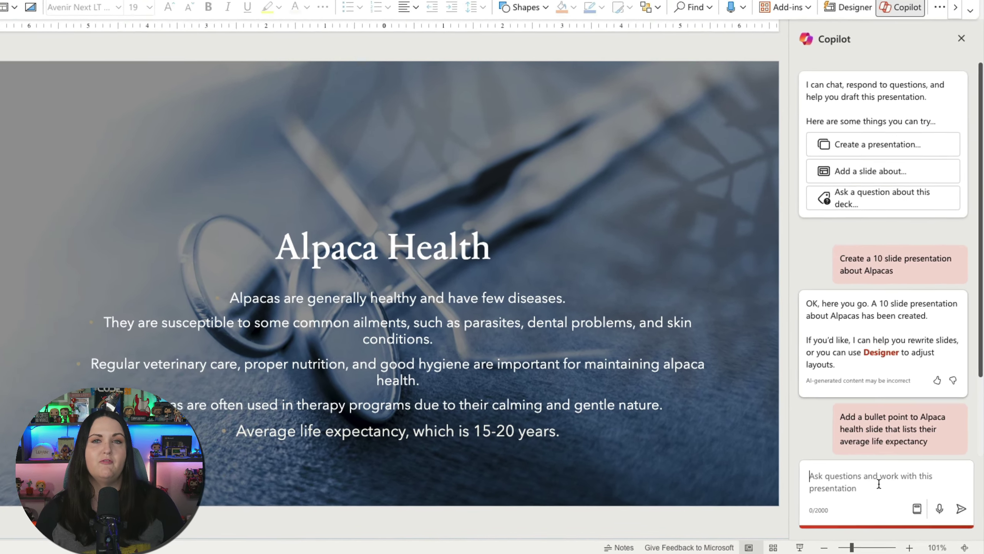
# Step: Ask Copilot 'What do alpacas eat?'
pyautogui.click(895, 495)
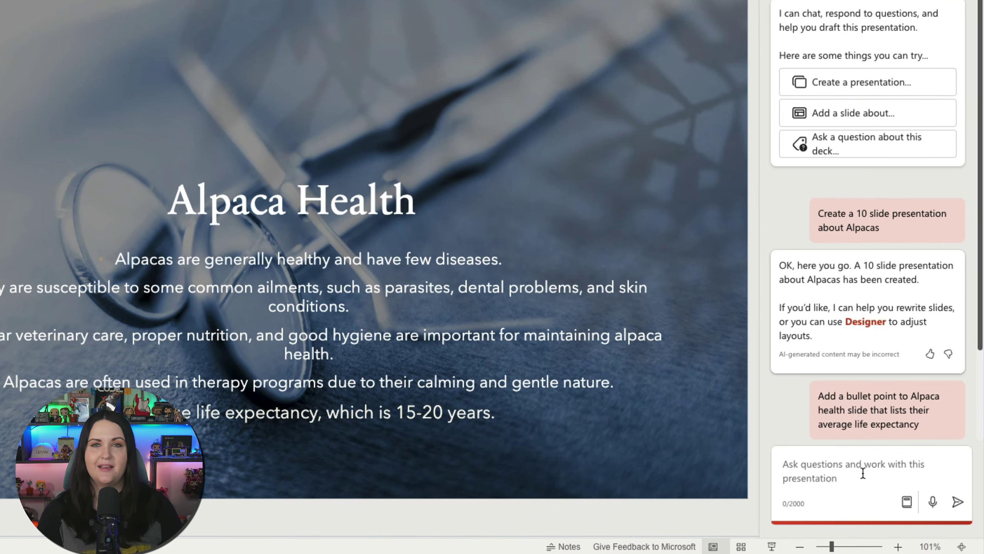
pyautogui.write('Wh')
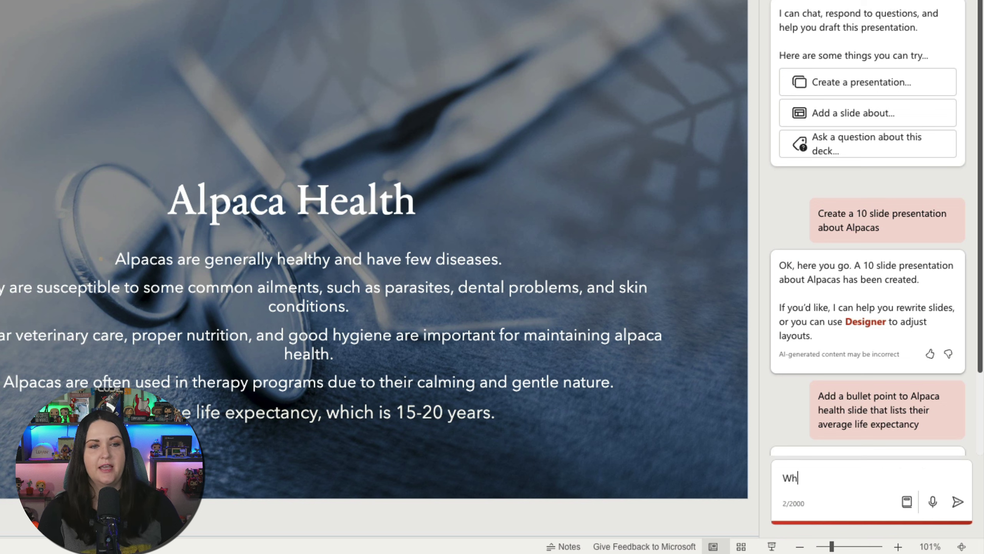
pyautogui.write('at do alpacas eat?')
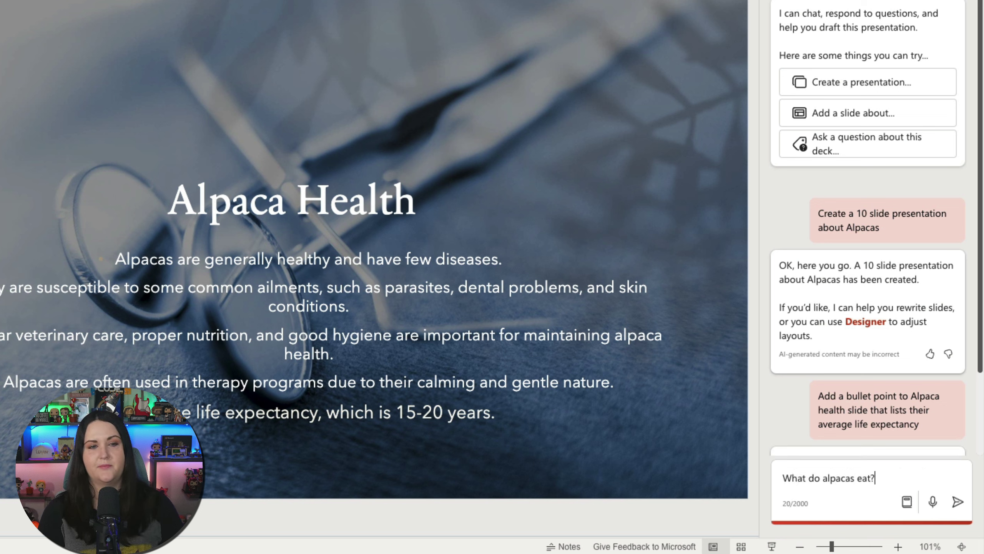
pyautogui.press('Return')
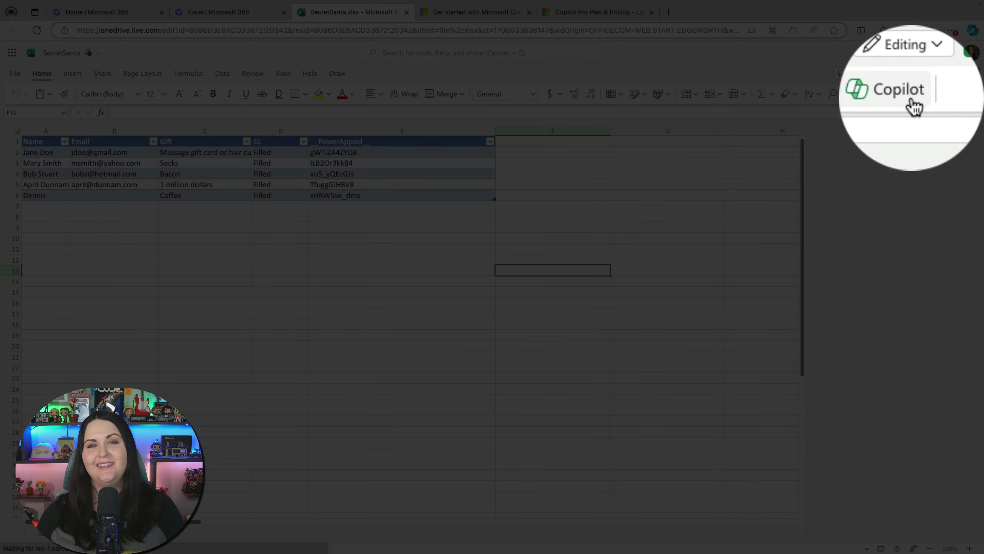
# Step: Open Copilot from the Home ribbon next to the SecretSanta table
pyautogui.click(914, 98)
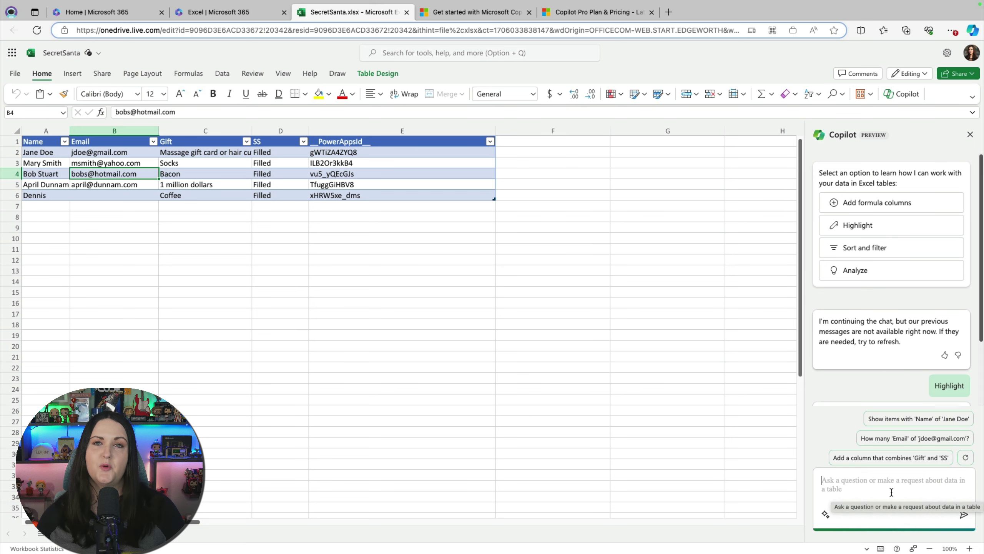
# Step: Ask Copilot 'How many items are there?' and get a row count of 5
pyautogui.write('HOw many i')
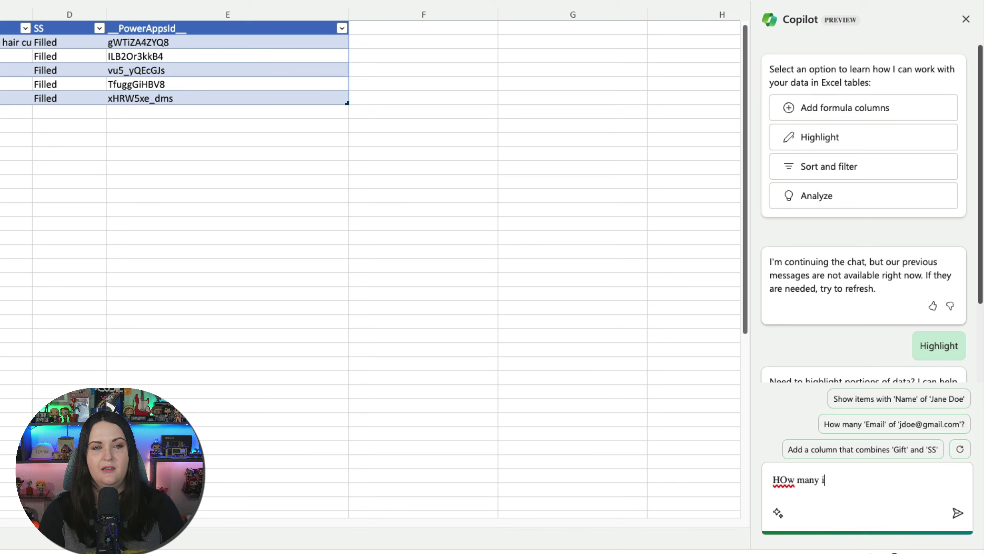
pyautogui.write('tems are there?')
pyautogui.press('Return')
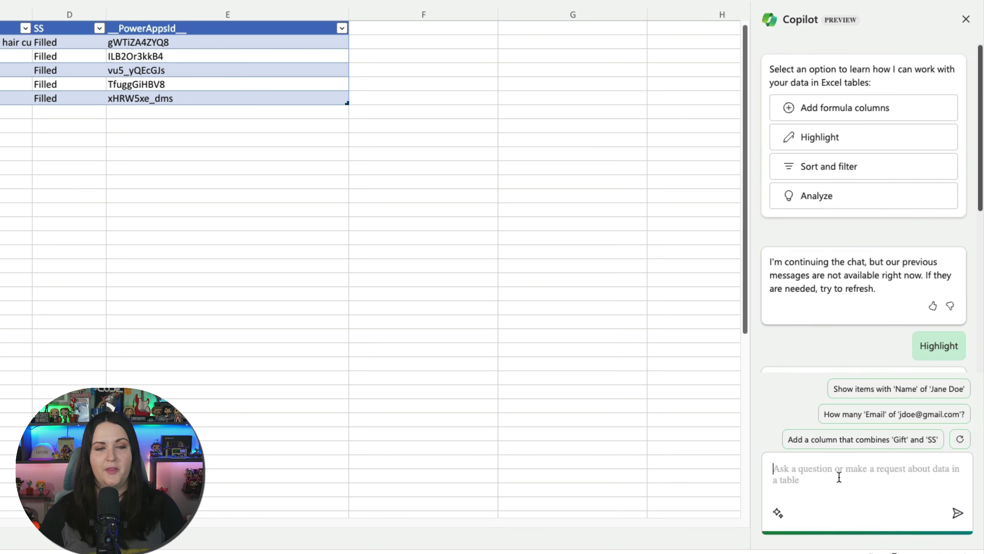
# Step: Have Copilot insert a First Name column F from the Name field and show its formula explanation
pyautogui.write('Ad')
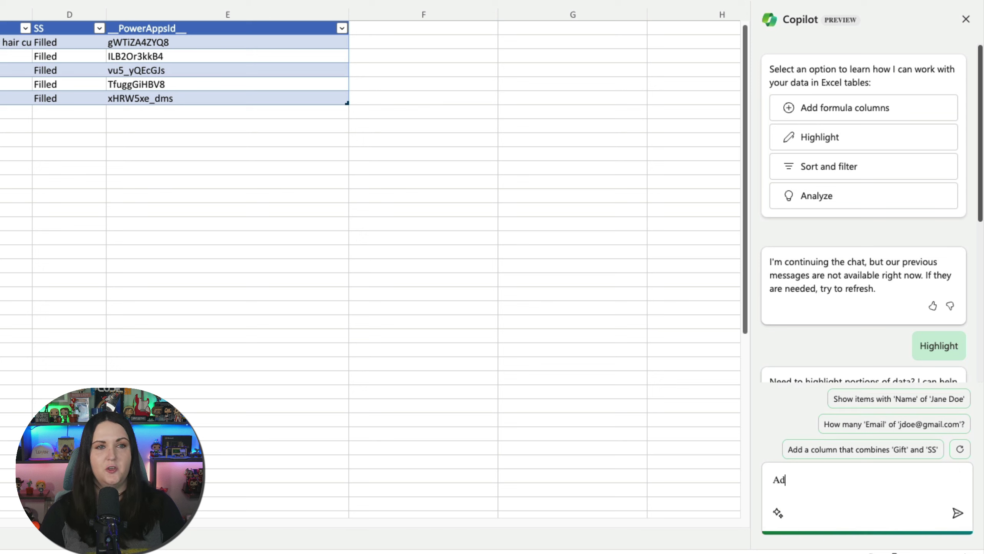
pyautogui.write('d a column for first ')
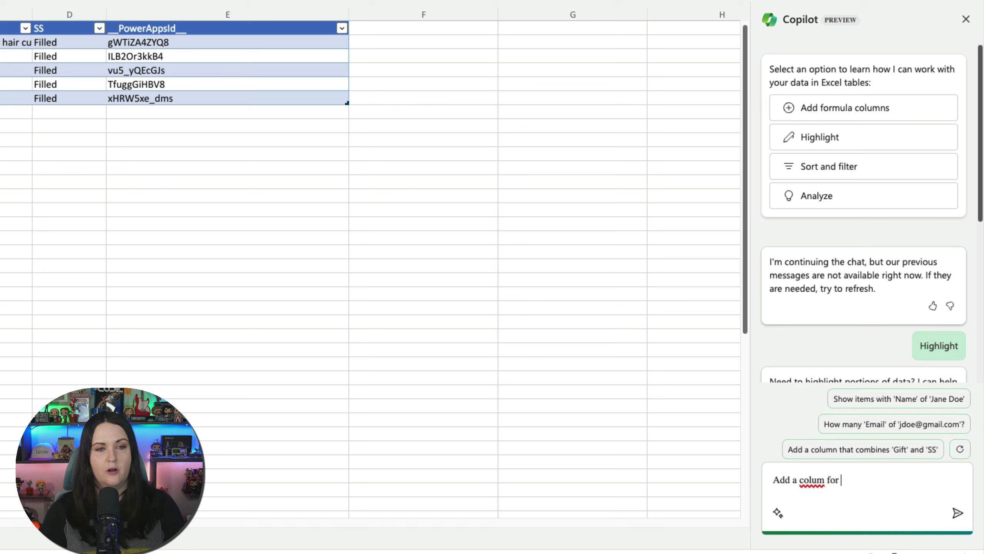
pyautogui.write('name, taking the fi')
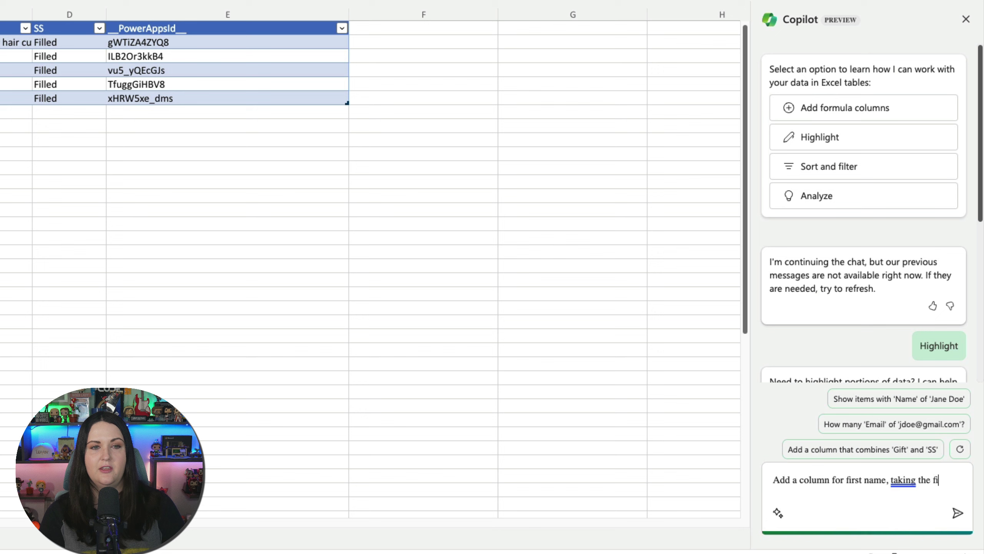
pyautogui.write('rst name from the name field')
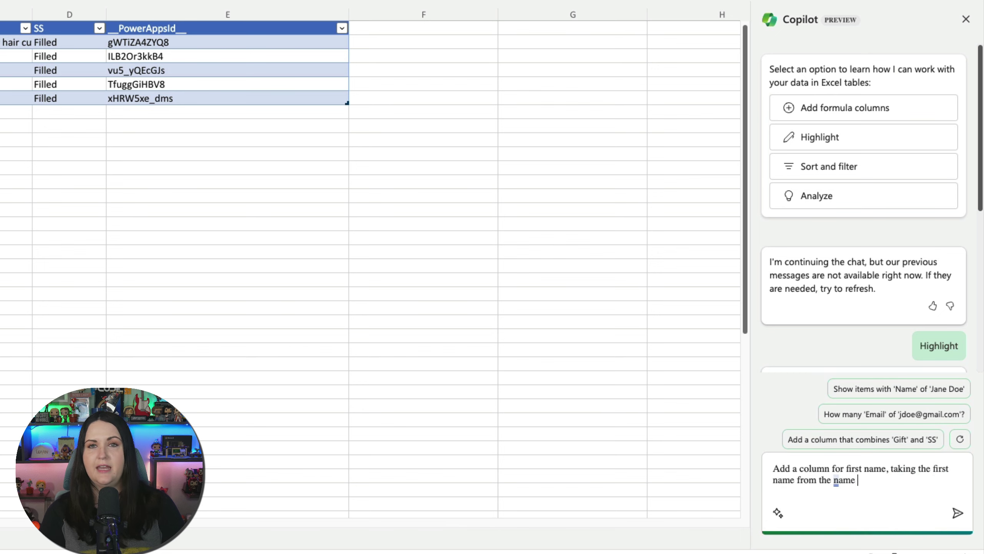
pyautogui.write(' as the value')
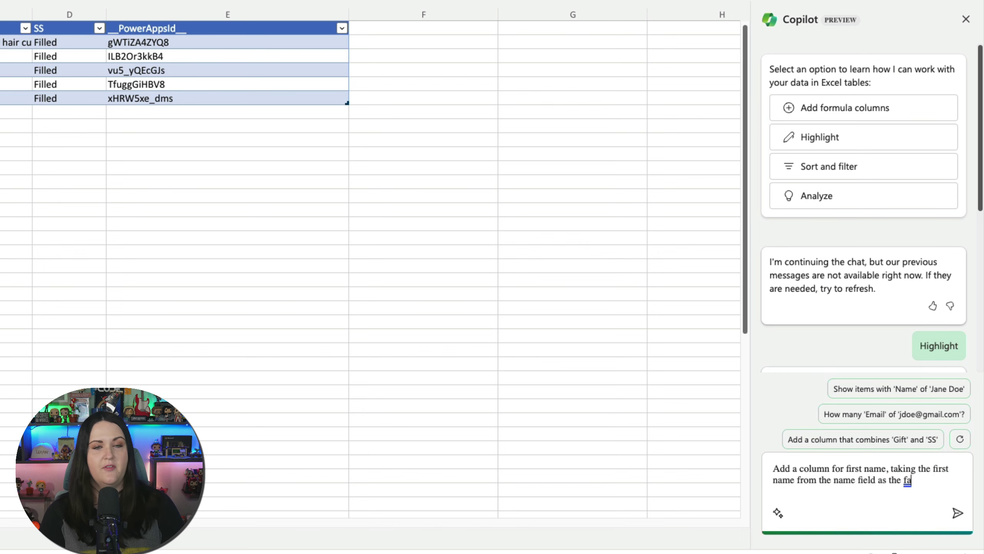
pyautogui.press('Return')
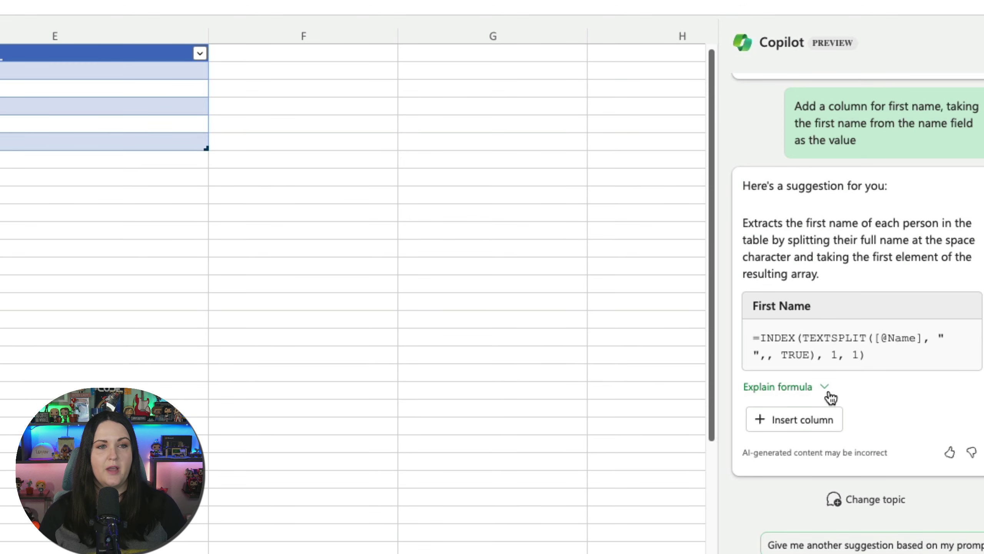
pyautogui.click(825, 420)
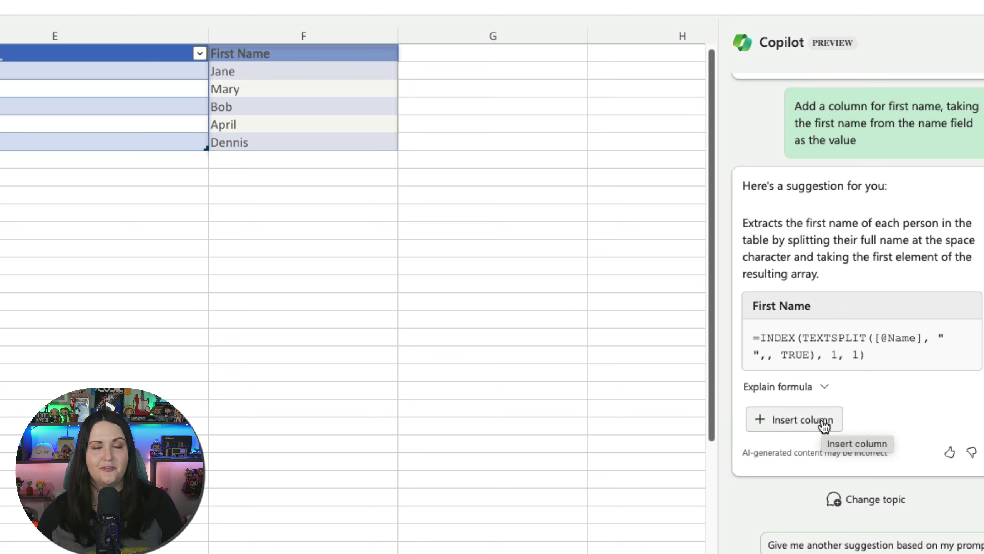
pyautogui.click(824, 427)
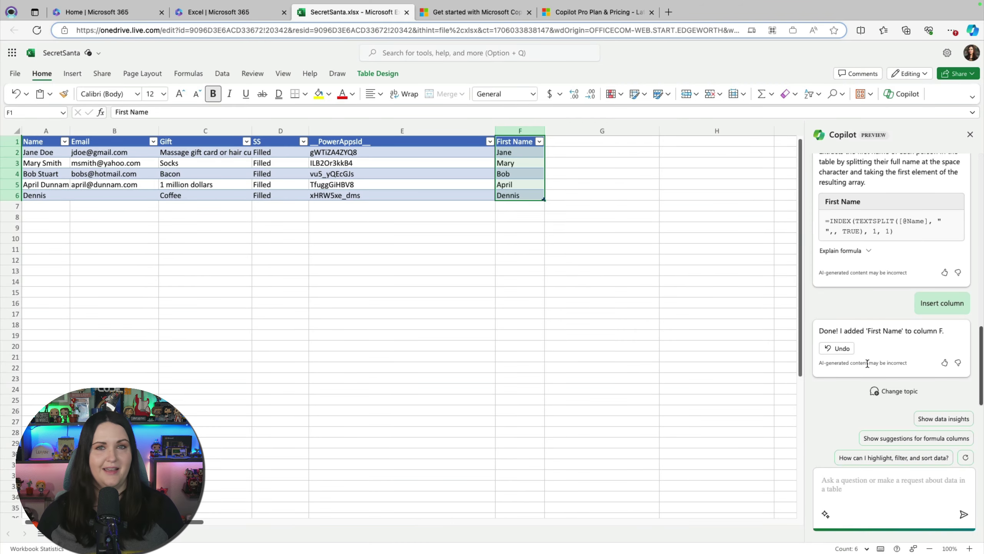
pyautogui.click(870, 251)
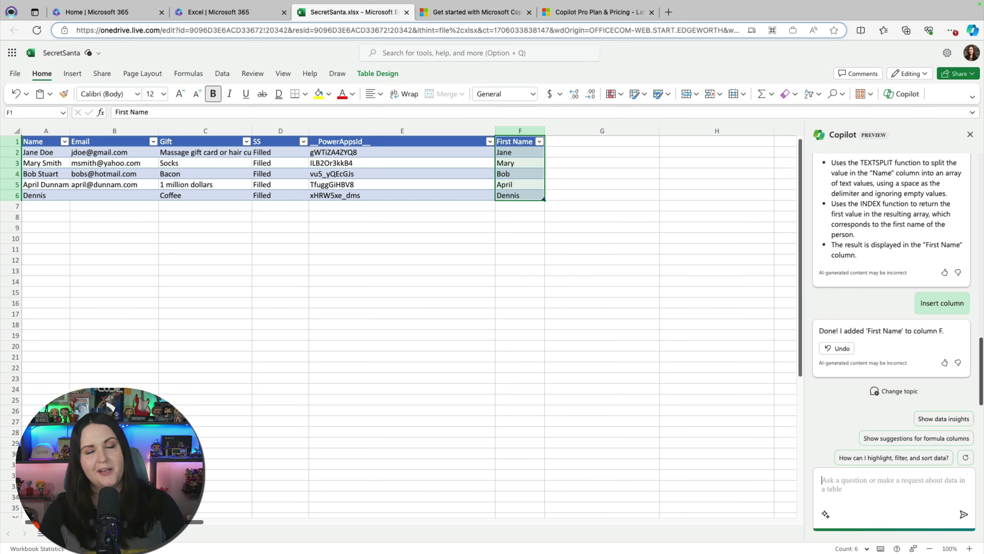
# Step: Have Copilot insert a Last Name column G taken from the Name column
pyautogui.write('Add a column c')
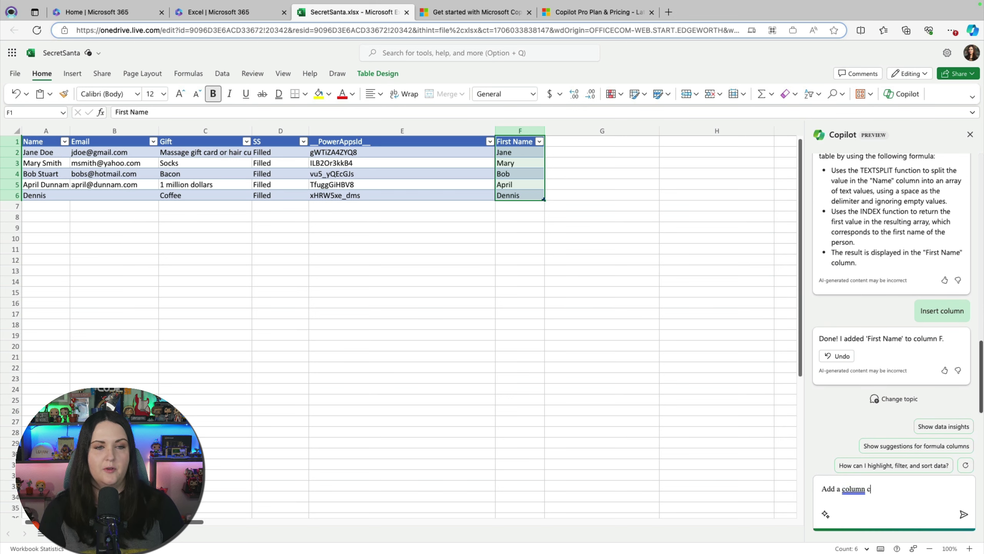
pyautogui.write('alled last name that takes the last name from the name column')
pyautogui.press('Return')
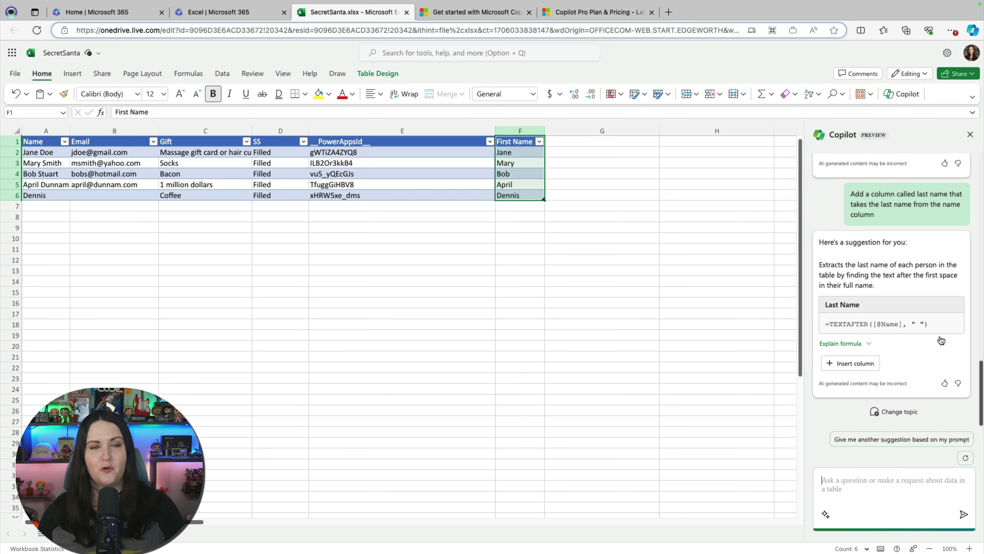
pyautogui.click(871, 363)
pyautogui.click(870, 363)
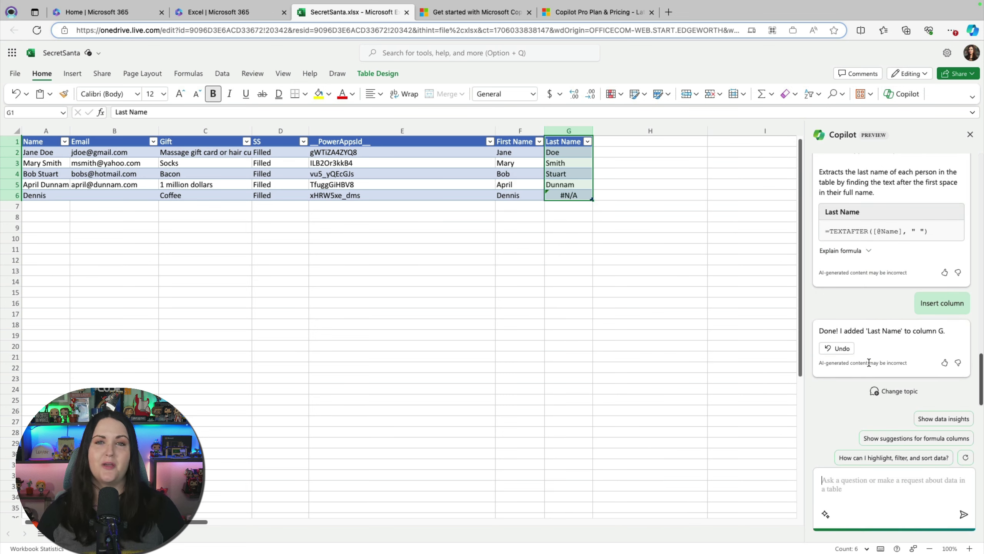
pyautogui.click(896, 280)
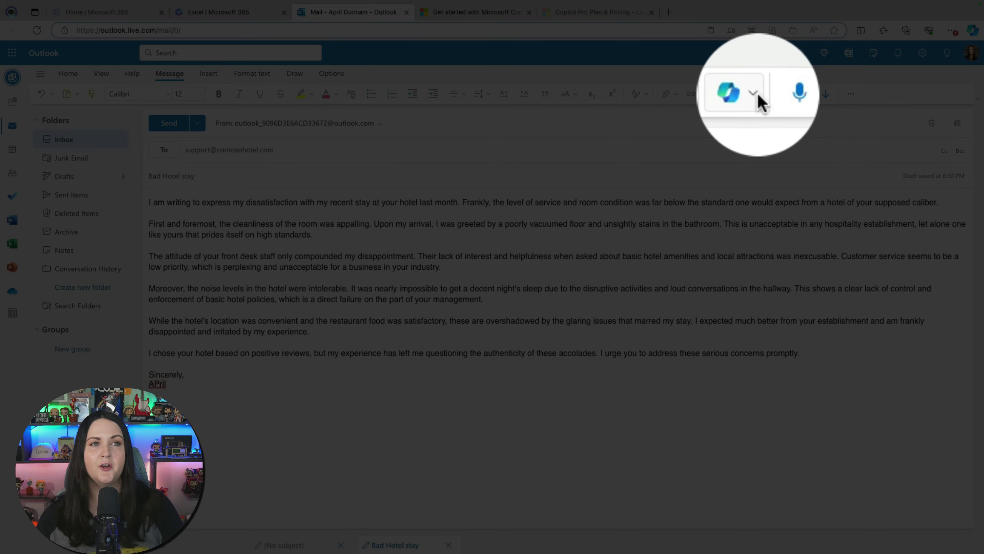
# Step: Show Copilot's drafting and coaching options for the Bad Hotel stay complaint draft
pyautogui.click(756, 94)
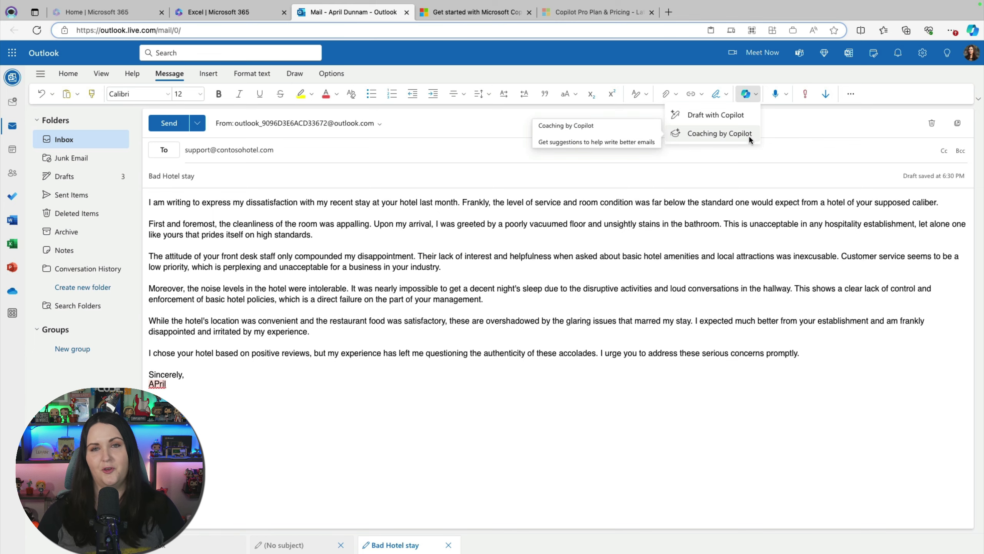
pyautogui.click(749, 136)
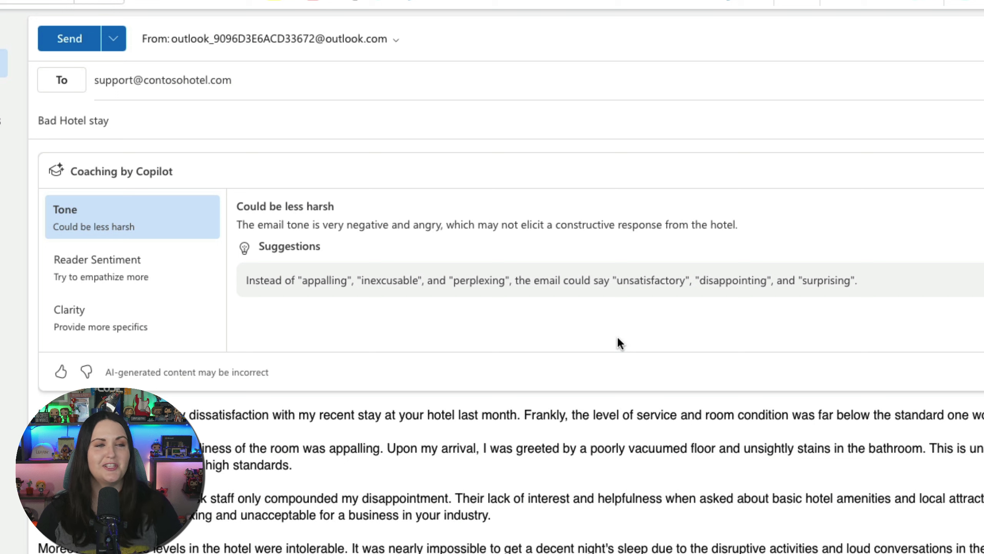
pyautogui.press('Down')
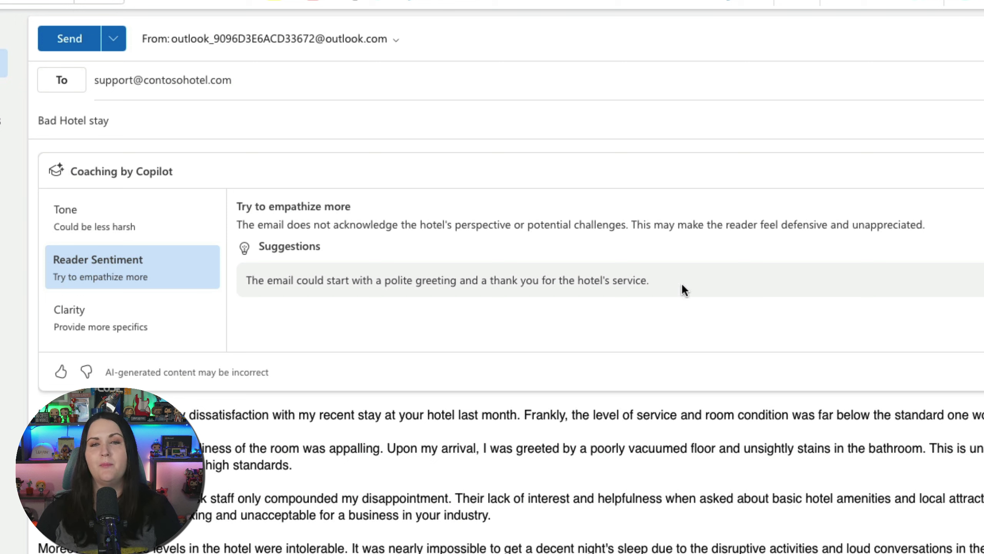
pyautogui.click(192, 334)
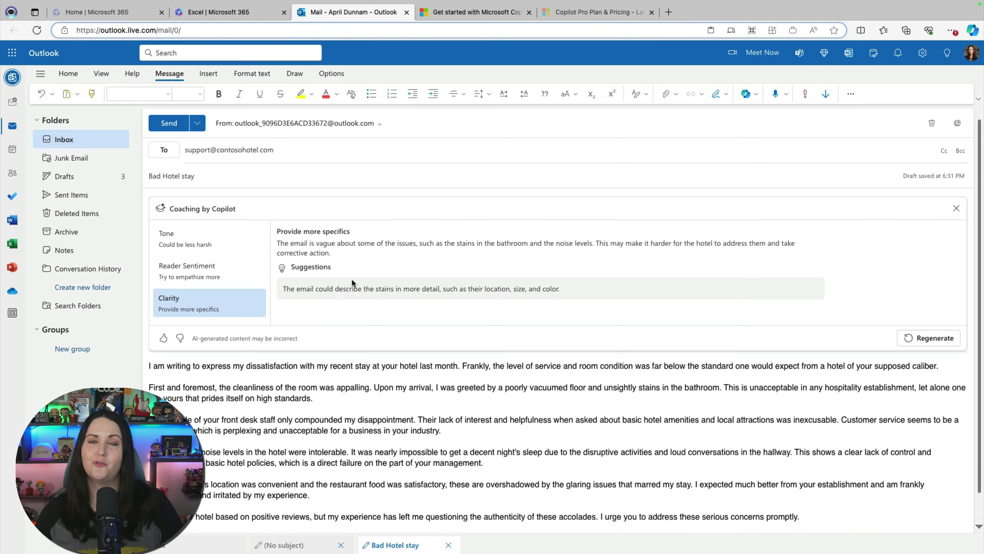
pyautogui.press('Escape')
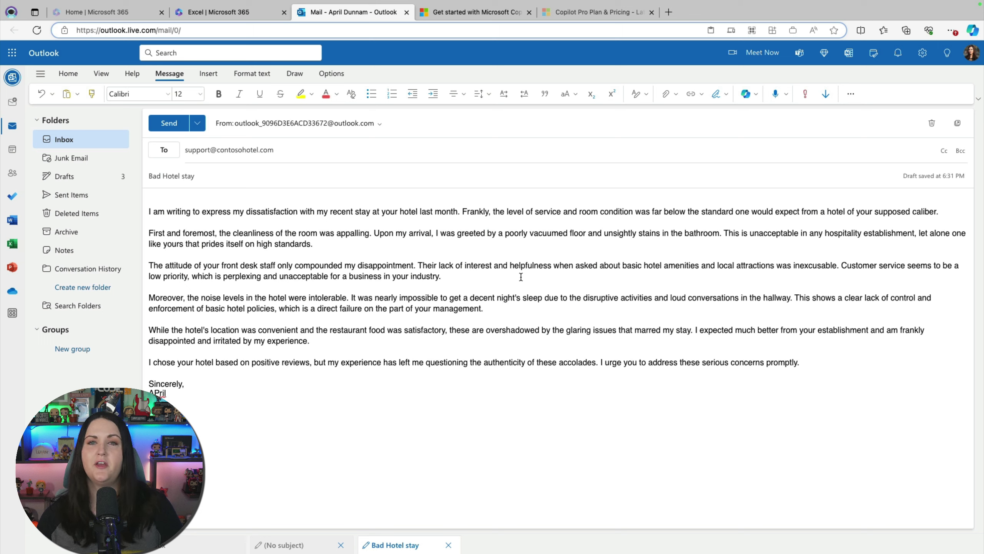
# Step: Start a Copilot redraft of the email with Neutral tone and Medium length
pyautogui.click(521, 276)
pyautogui.click(757, 95)
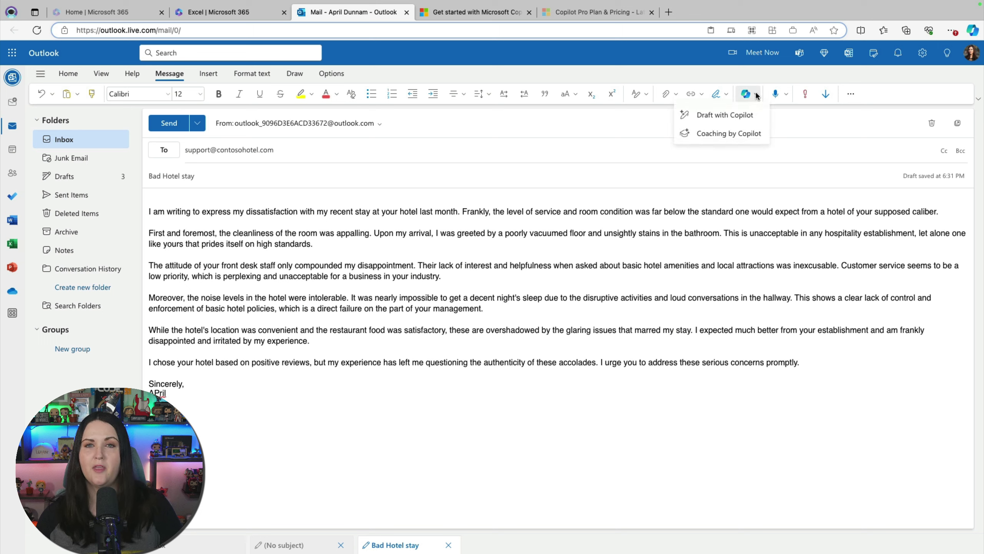
pyautogui.click(736, 114)
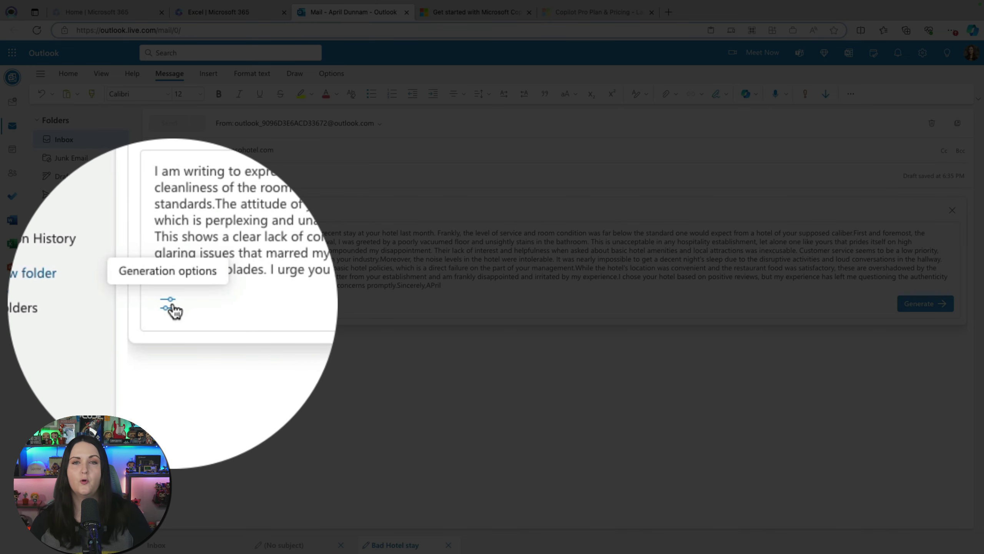
pyautogui.click(171, 304)
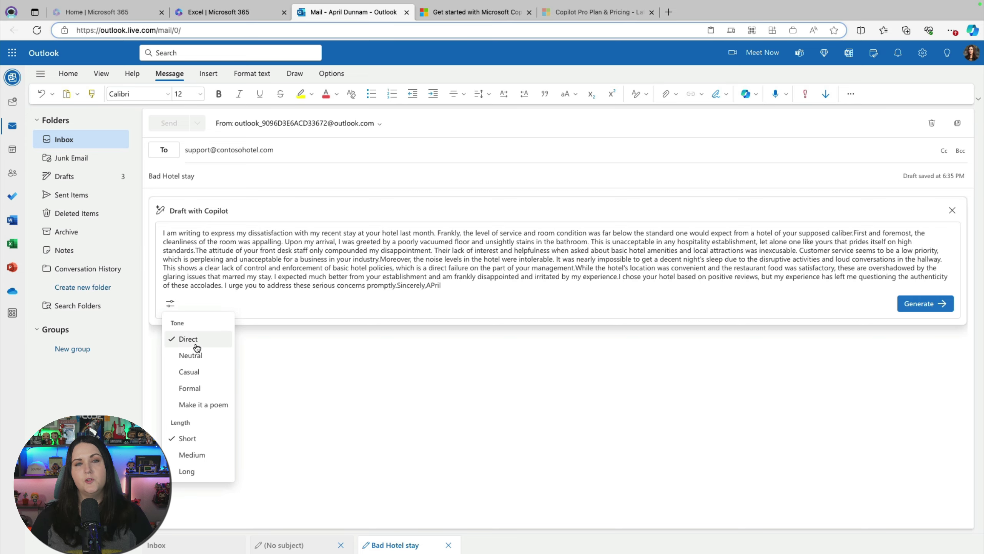
pyautogui.click(207, 362)
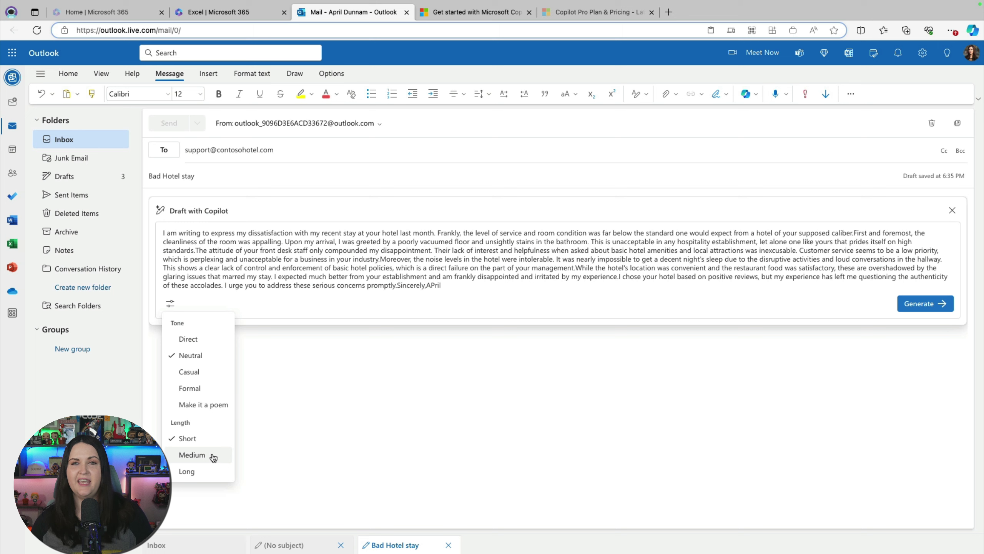
pyautogui.click(213, 457)
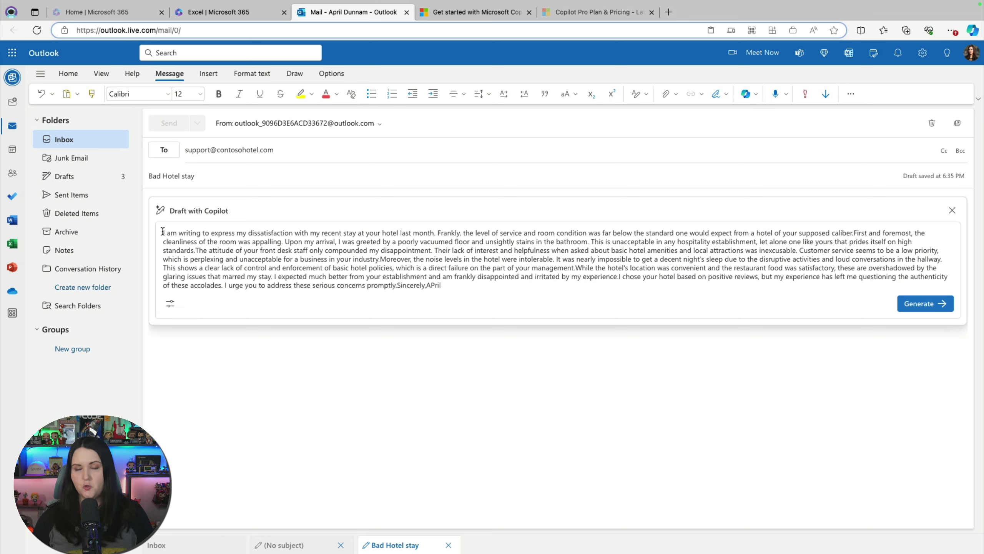
# Step: Add an instruction to make the feedback less harsh, more detailed and constructive, then generate
pyautogui.click(163, 233)
pyautogui.press('Return')
pyautogui.write('T')
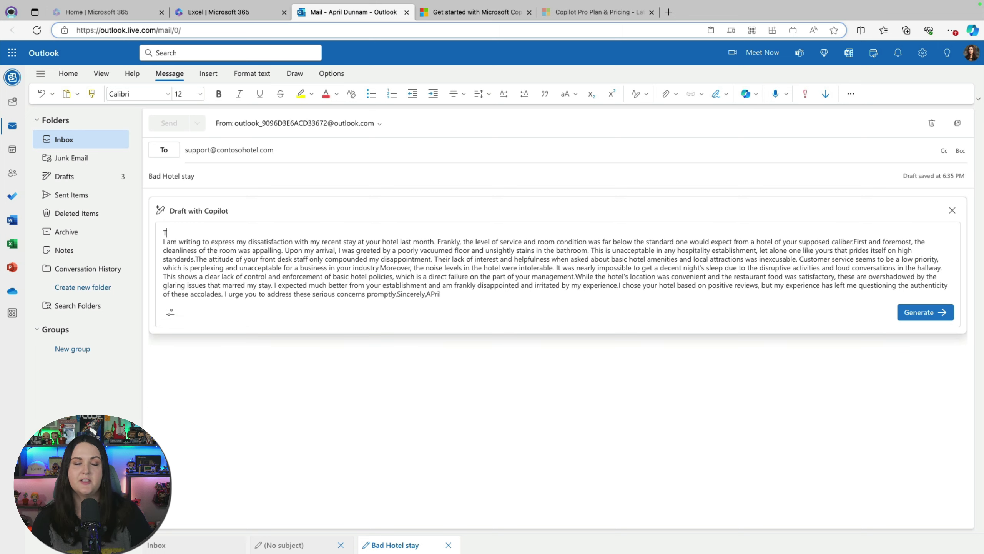
pyautogui.write('ake this hotel feedback that I have and am')
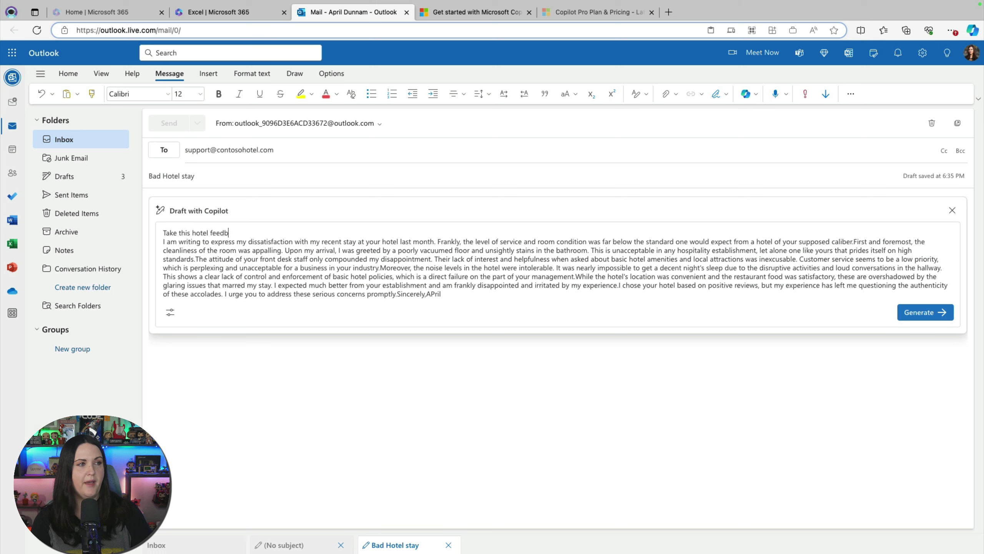
pyautogui.press('BackSpace')
pyautogui.press('BackSpace')
pyautogui.write('make the tone ')
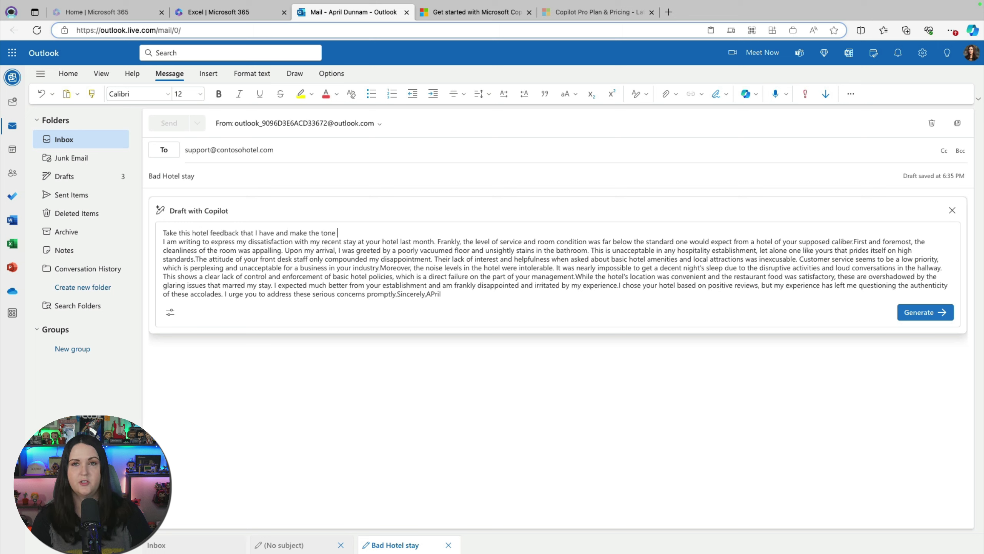
pyautogui.write('less harsh and the ')
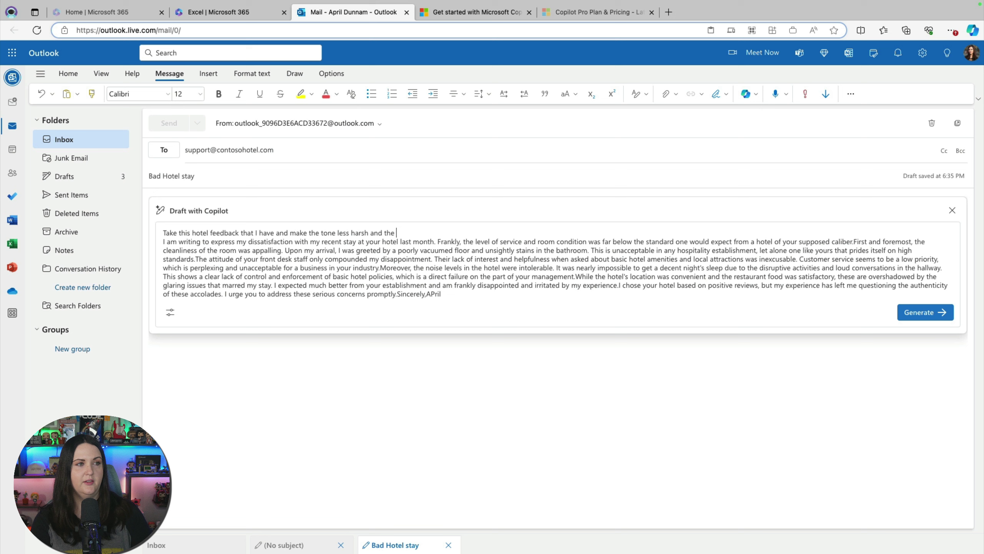
pyautogui.write('feedback more det')
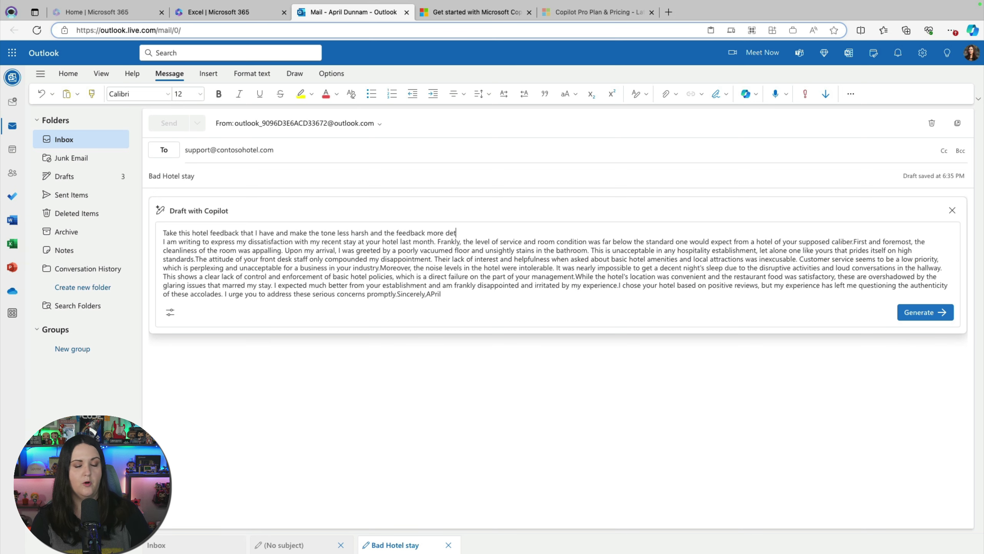
pyautogui.write('ailed and constructive.')
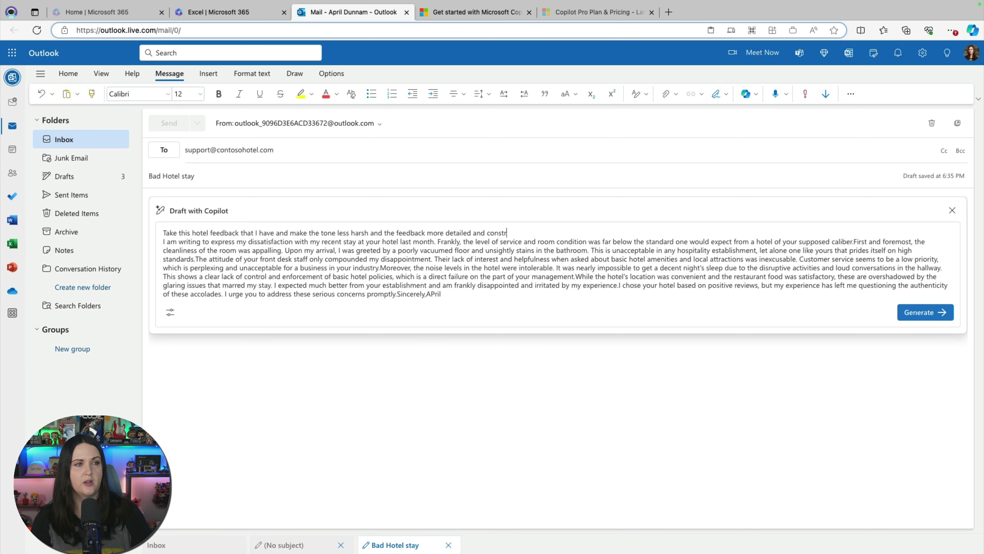
pyautogui.press('Return')
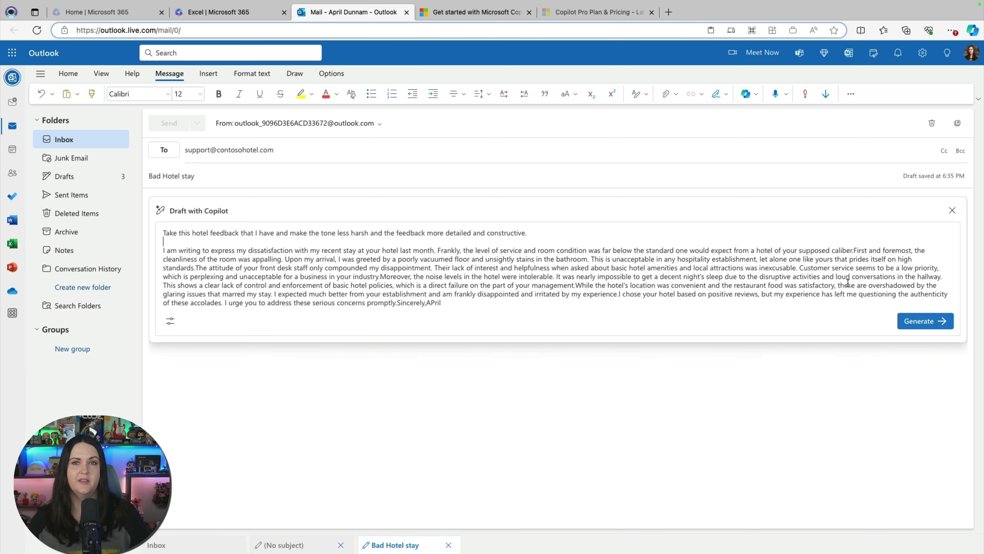
pyautogui.click(918, 322)
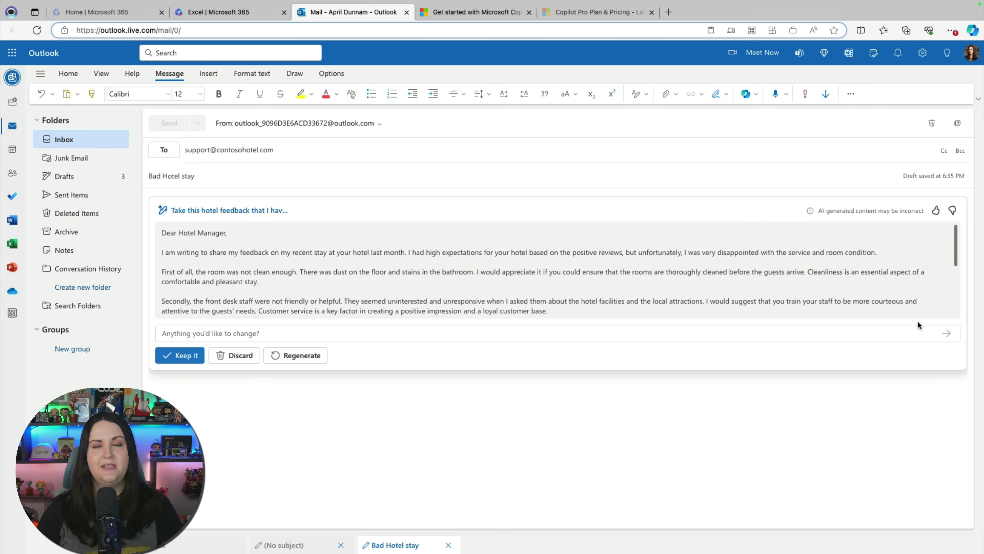
# Step: Keep the Copilot rewrite and review Coaching by Copilot's Reader Sentiment and Clarity feedback
pyautogui.click(192, 360)
pyautogui.click(746, 94)
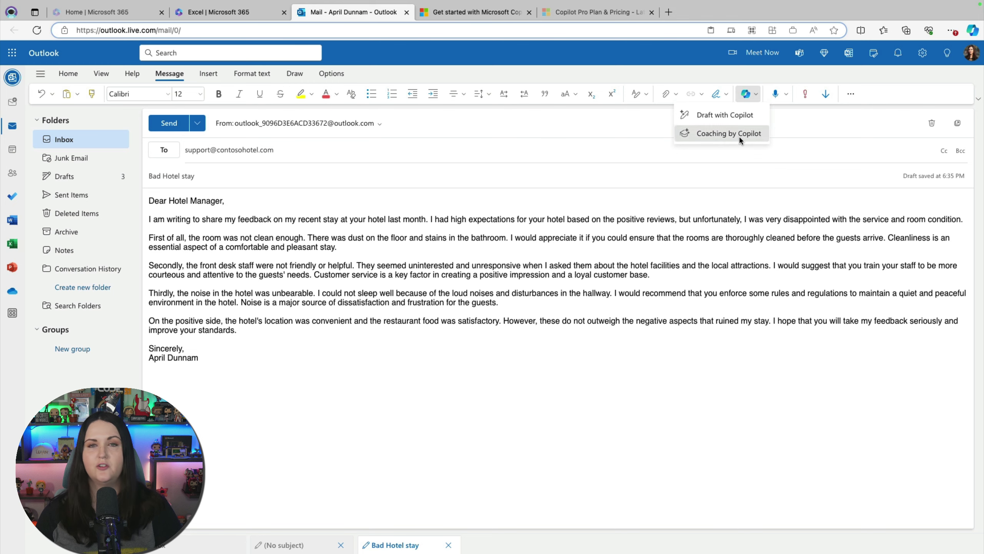
pyautogui.click(728, 134)
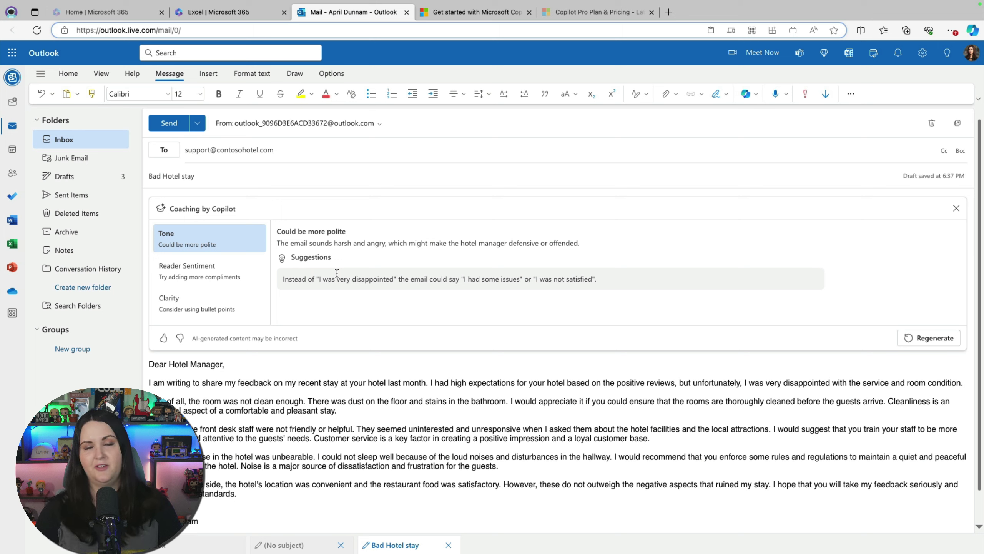
pyautogui.click(209, 270)
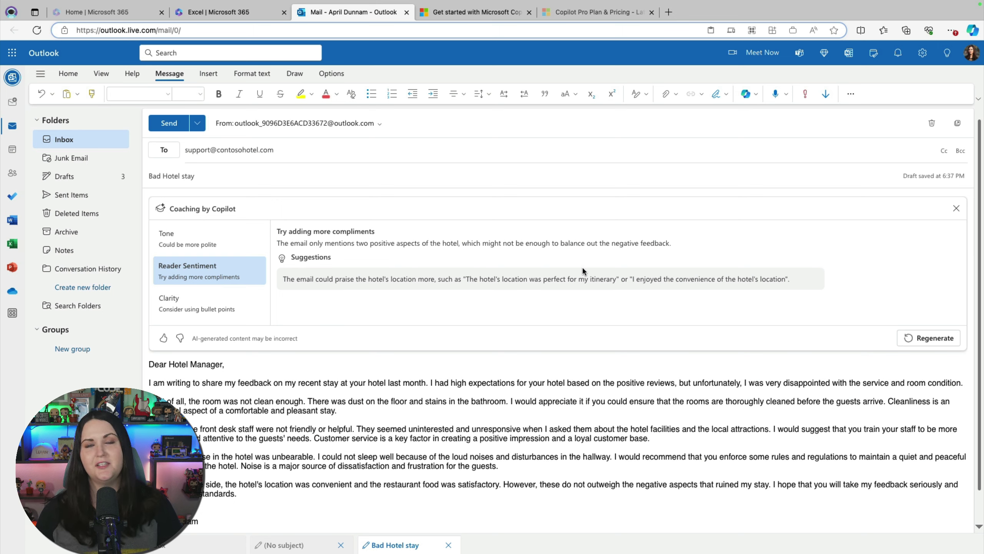
pyautogui.click(230, 312)
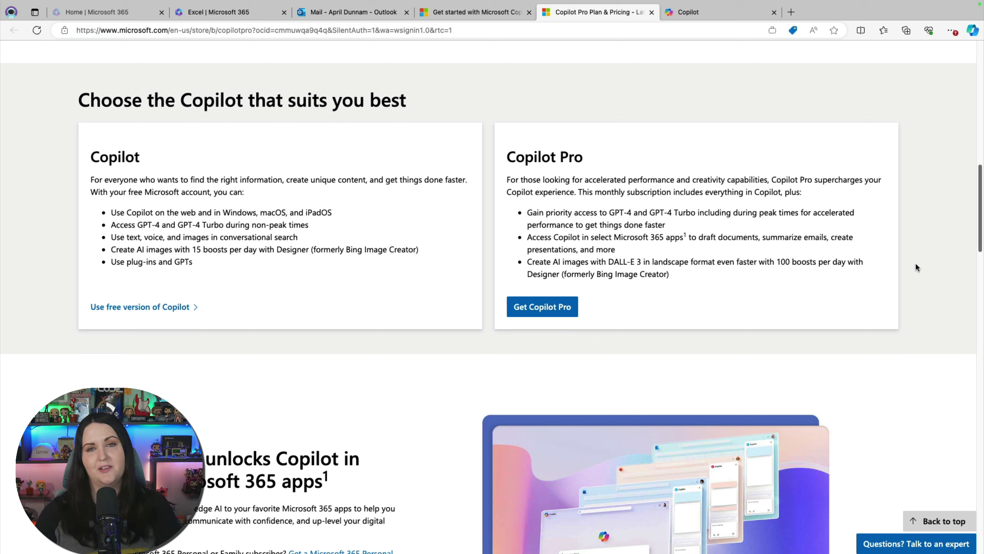
# Step: Switch from the Copilot Pro pricing tab to the Copilot chat tab with Ctrl+Tab
pyautogui.hotkey('ctrl', 'Tab')
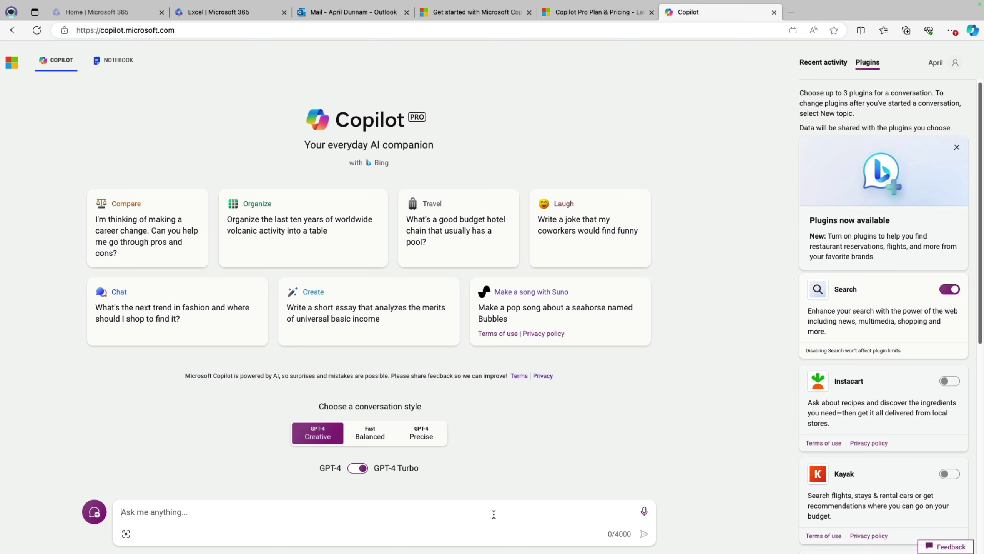
# Step: Ask Copilot 'what is the speed of light' and get 299,792,458 meters per second
pyautogui.write('what is the')
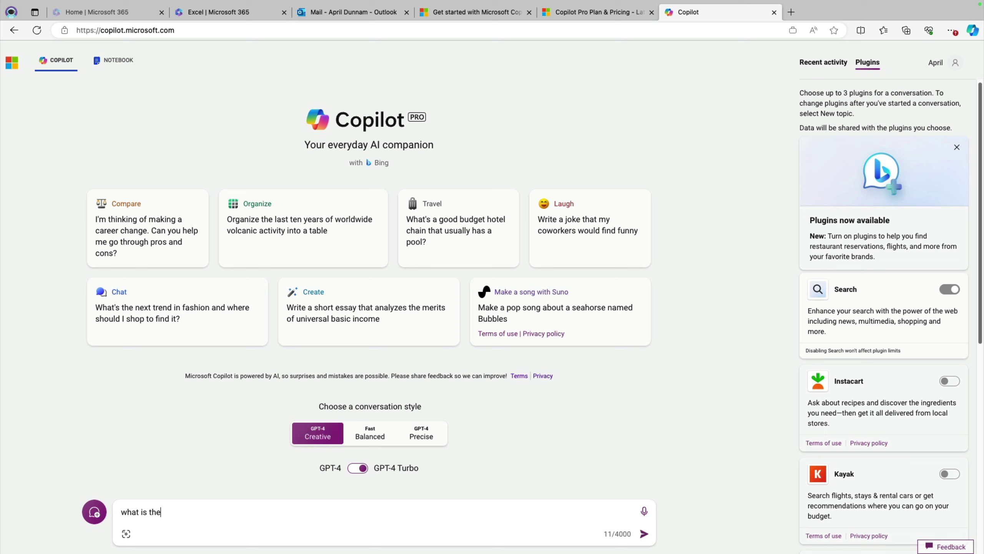
pyautogui.write(' speed of light')
pyautogui.press('Return')
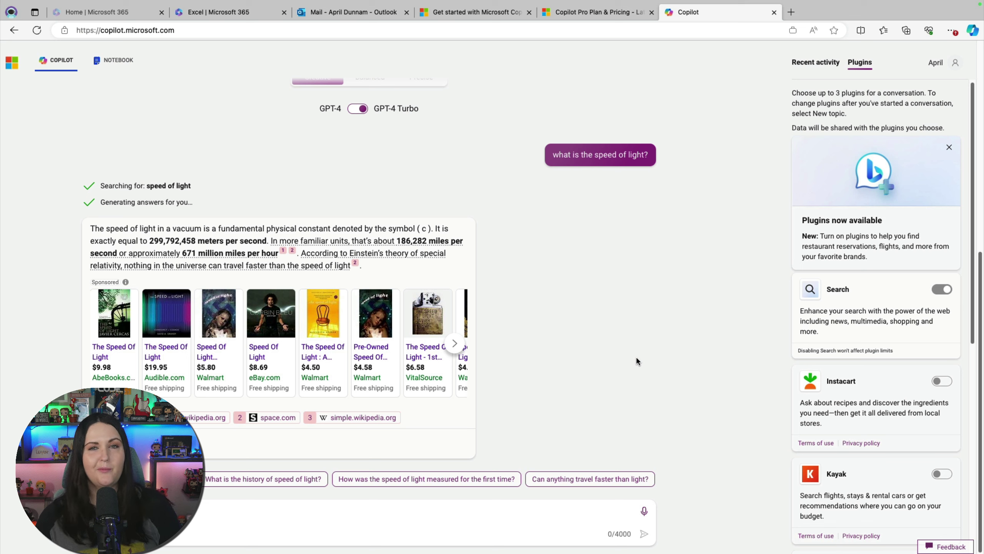
pyautogui.click(173, 534)
pyautogui.click(420, 241)
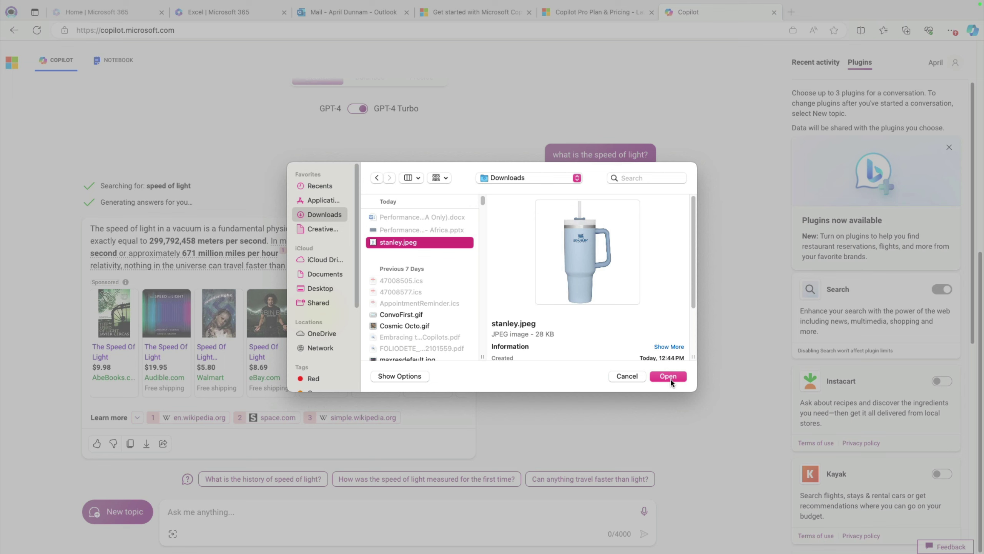
# Step: Send the stanley.jpeg photo with 'Find me the best deal on this please' and review the deals
pyautogui.click(670, 376)
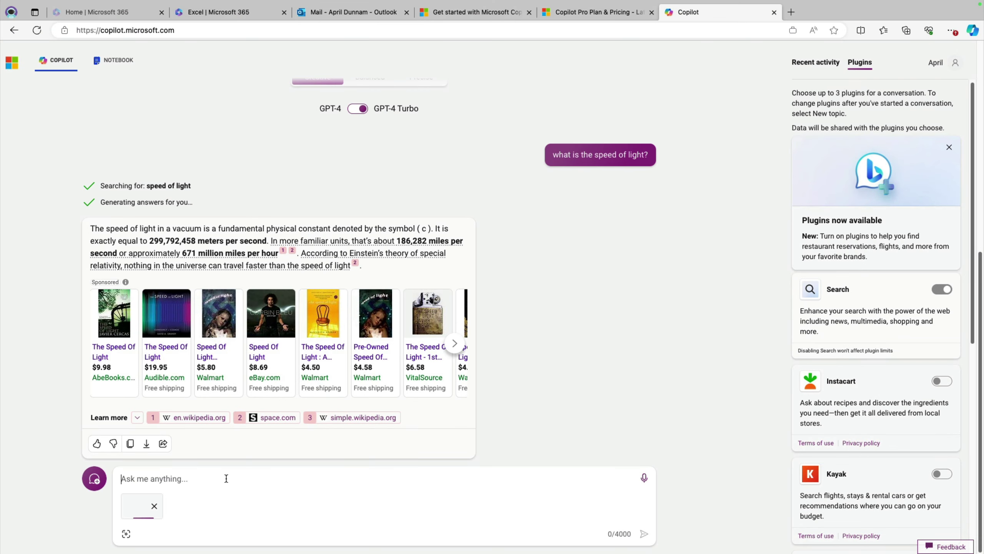
pyautogui.write('Find me ')
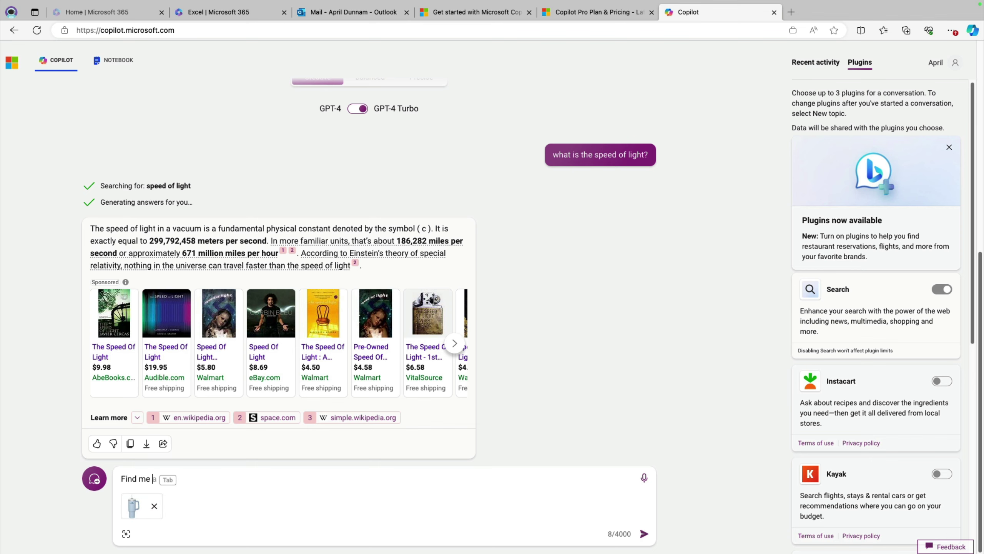
pyautogui.write('the best deal on this please')
pyautogui.press('Return')
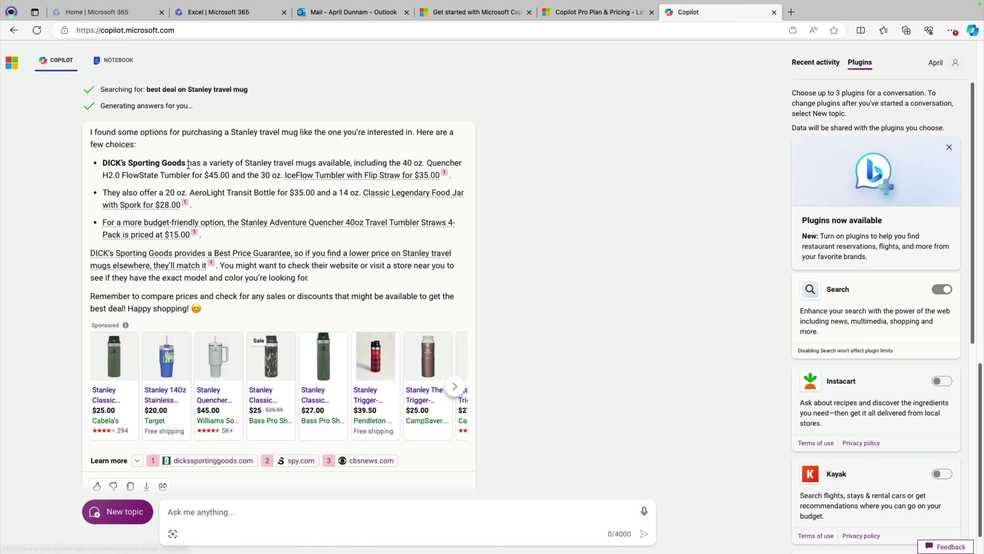
pyautogui.scroll(10, 547, 332)
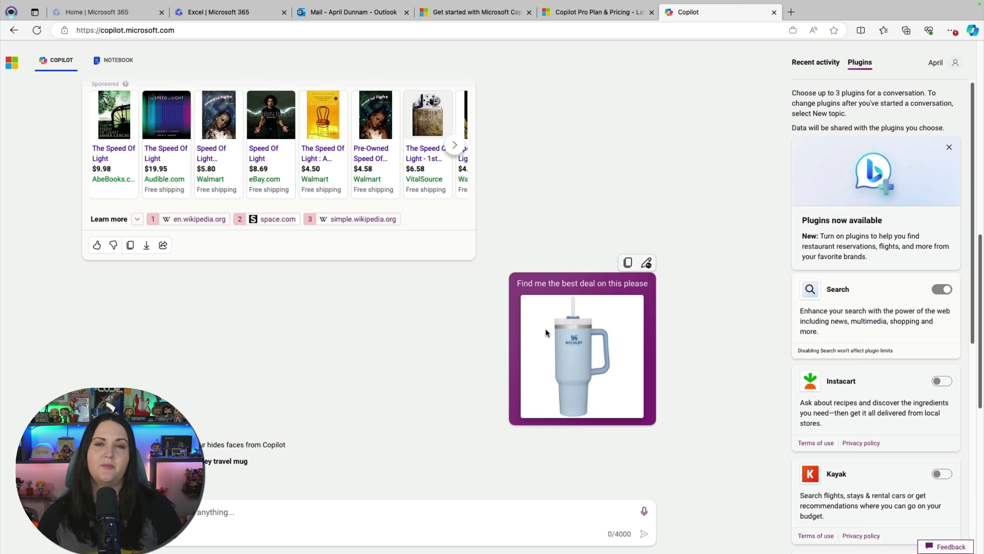
pyautogui.scroll(-10, 875, 311)
# Step: Ask Copilot to 'Use SUno to create a pop rock anthem about the Power platform'
pyautogui.click(335, 518)
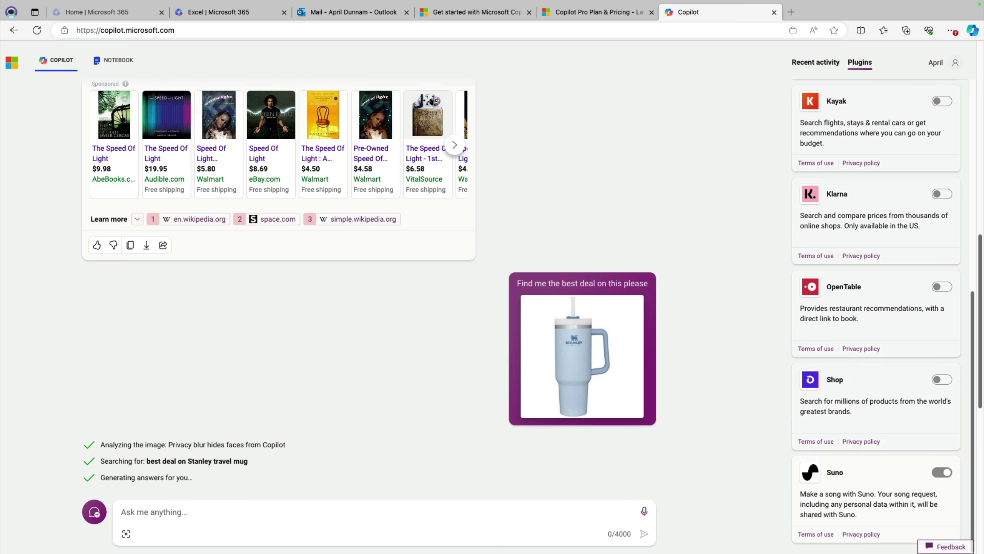
pyautogui.write('Use SUno to create a pop rock')
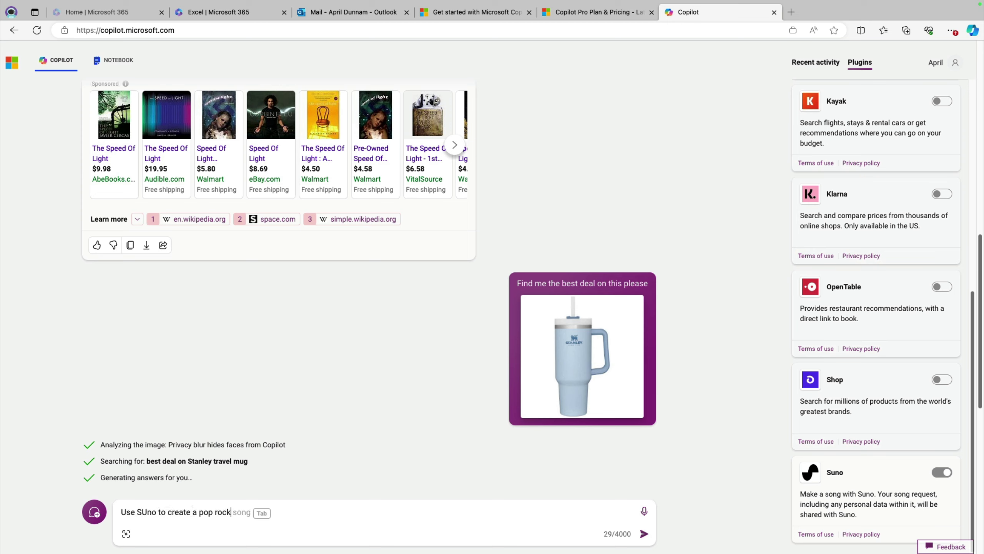
pyautogui.write(' anthem about the P')
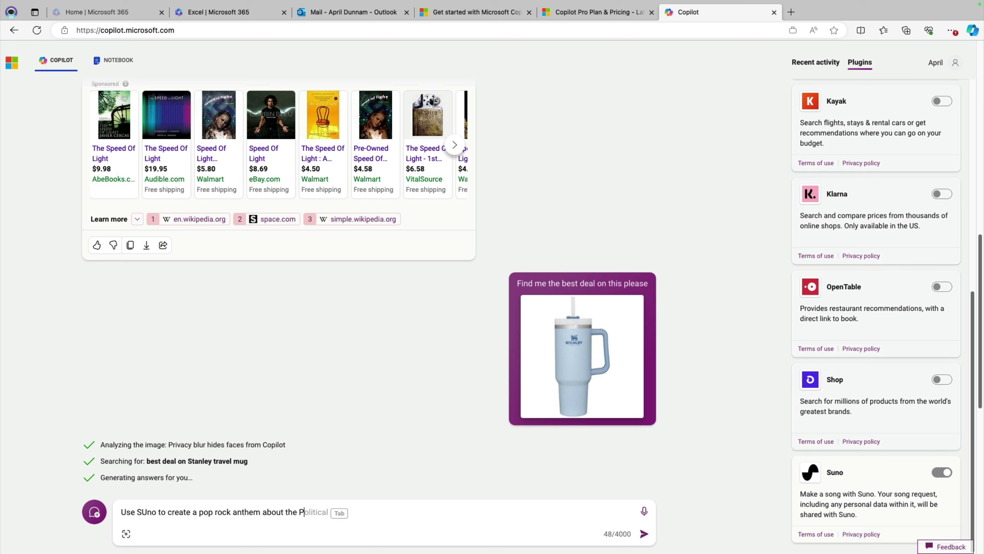
pyautogui.write('ower platform')
pyautogui.press('Return')
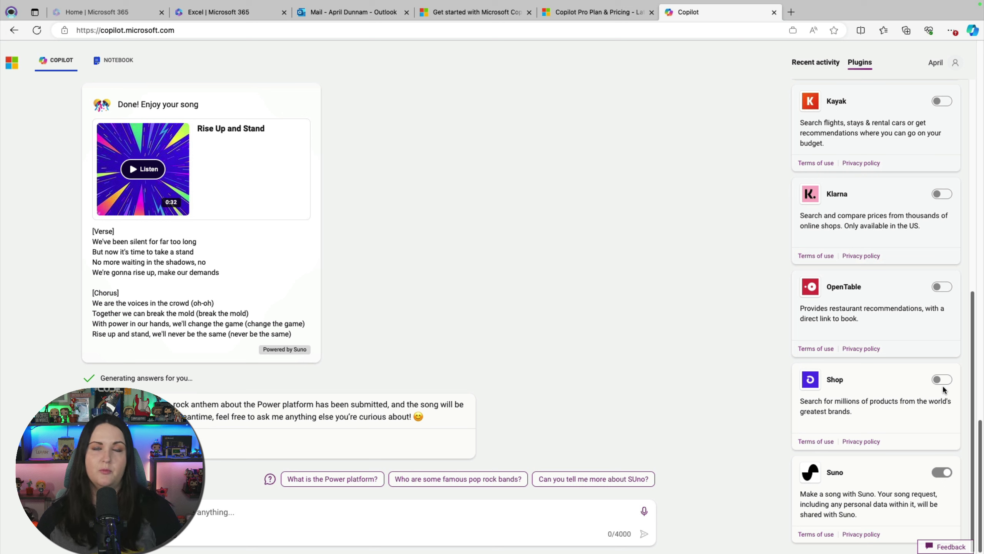
# Step: Close the 'Plugins now available' card at the top of the Copilot Plugins pane
pyautogui.scroll(2, 894, 388)
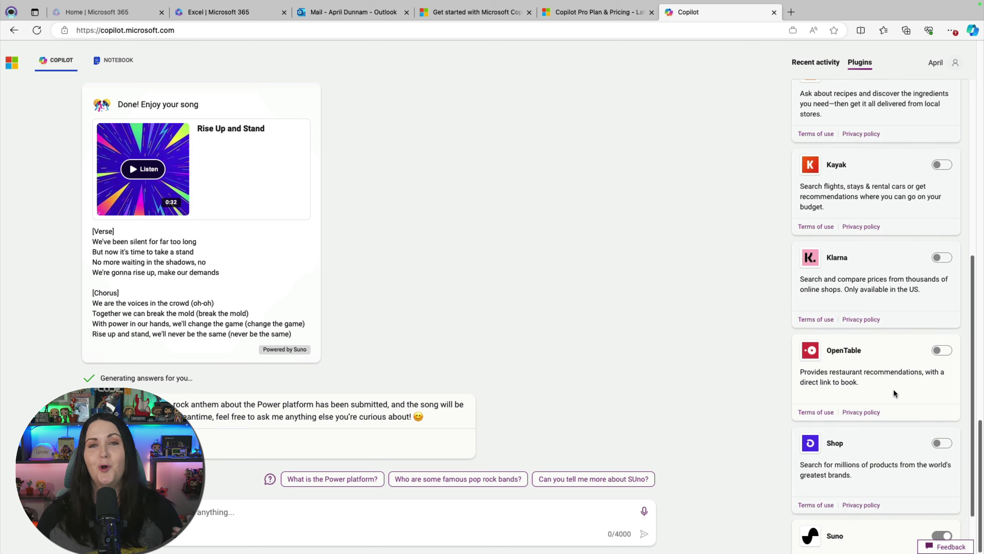
pyautogui.scroll(4, 894, 389)
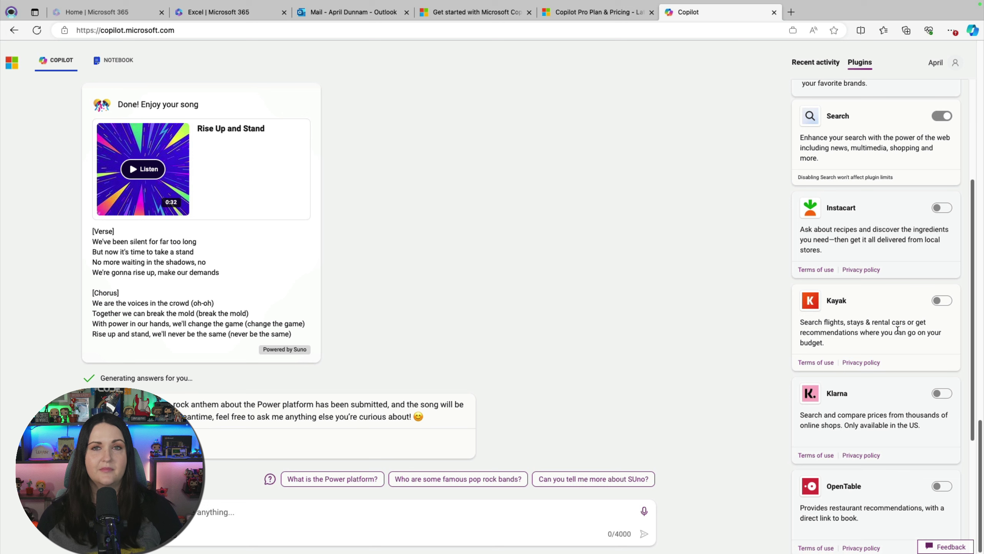
pyautogui.scroll(4, 903, 349)
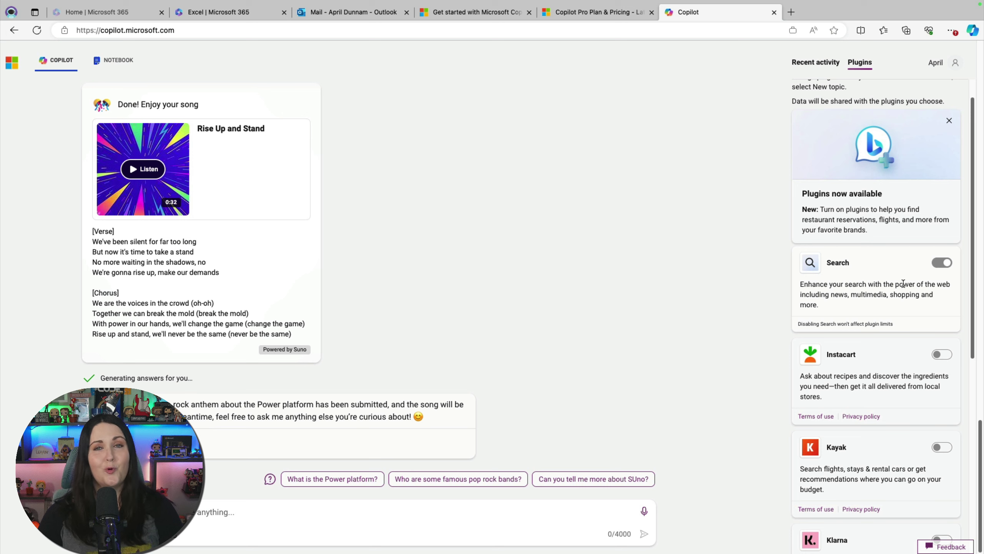
pyautogui.click(248, 514)
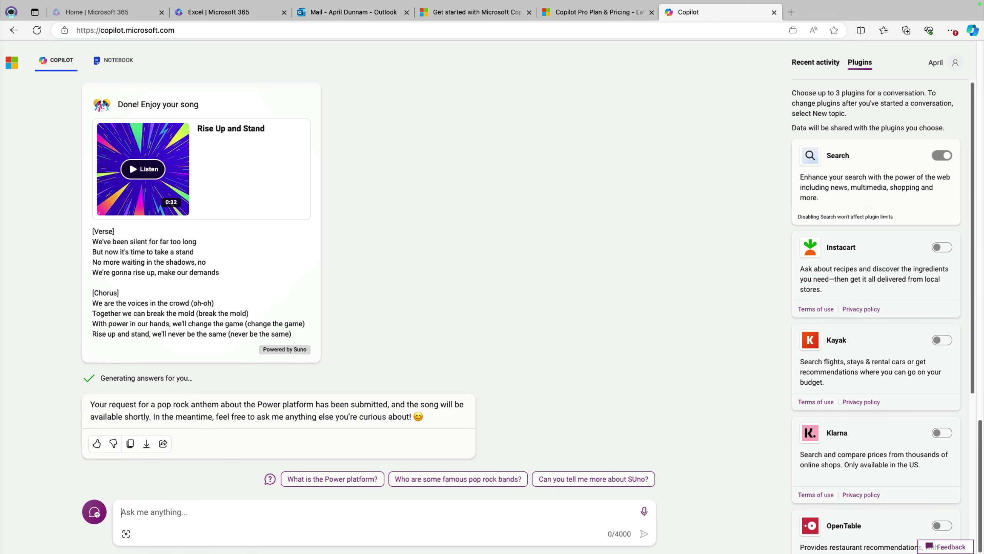
# Step: Ask Copilot: 'Create a banner image that is AI themed for my youtube channel'
pyautogui.write('Create a banner image that is AI te')
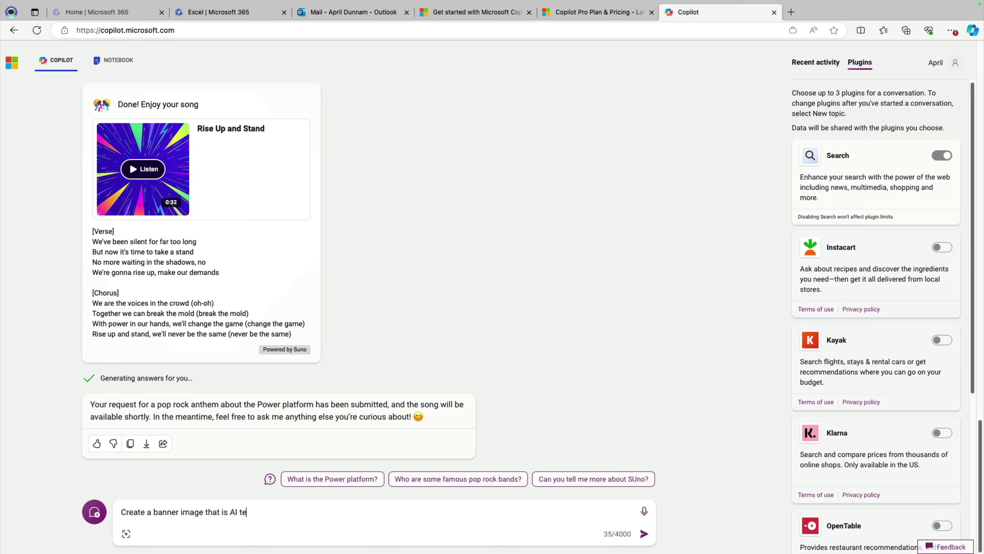
pyautogui.press('BackSpace')
pyautogui.write('hemed for my ')
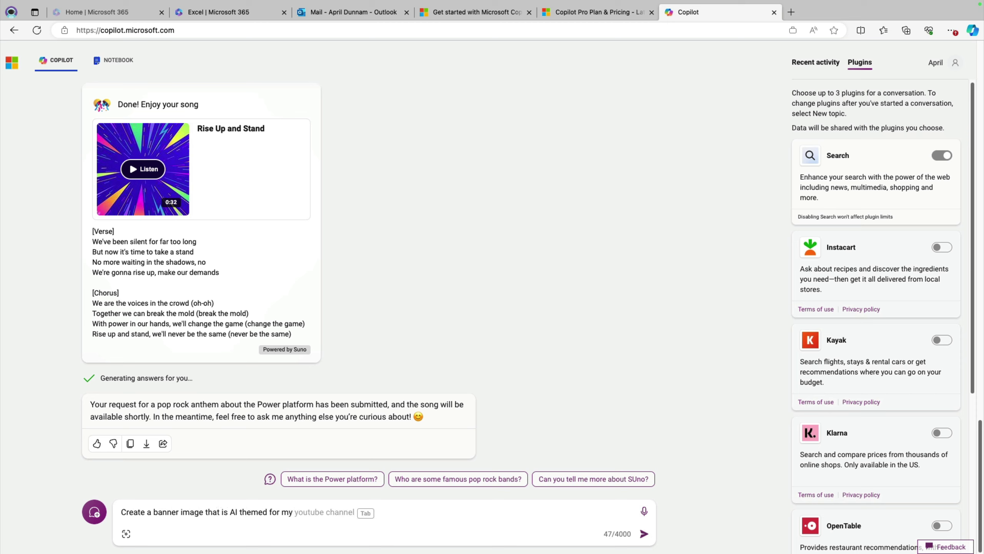
pyautogui.write('youtube channel')
pyautogui.press('Return')
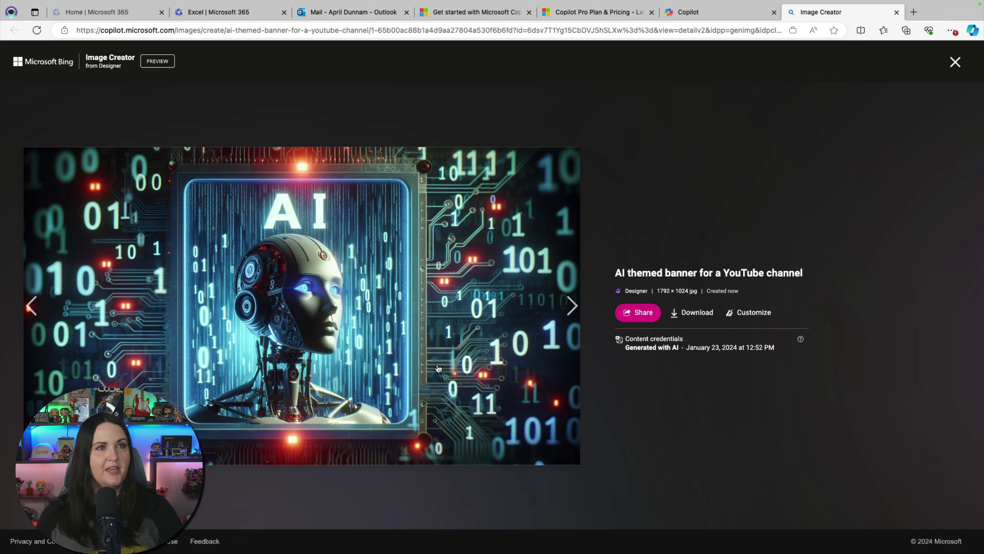
# Step: Switch to the Project Ricky Bobby Project Specifications document in Word for the web
pyautogui.click(703, 13)
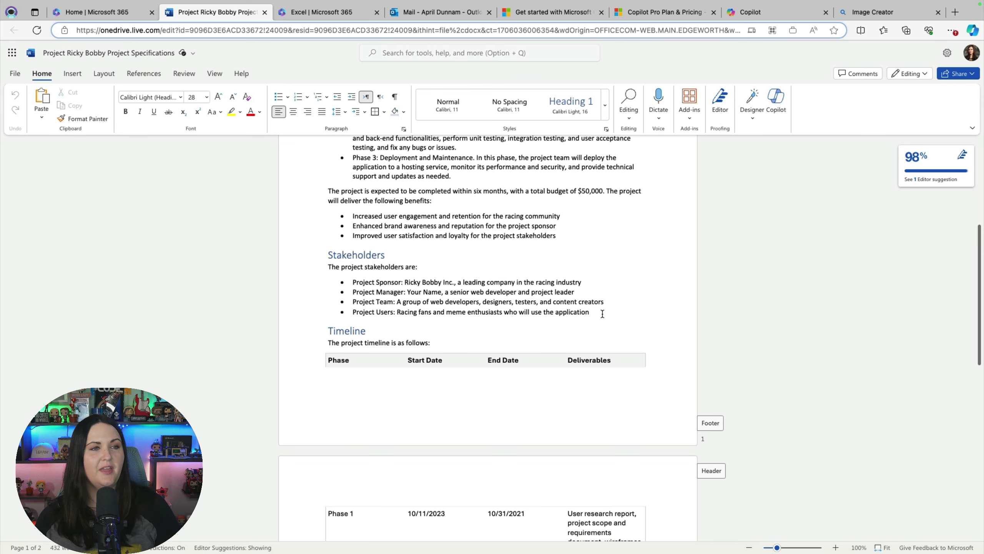
# Step: Have Copilot visualize the four Stakeholders bullet items as a table
pyautogui.moveTo(600, 313); pyautogui.dragTo(343, 284)
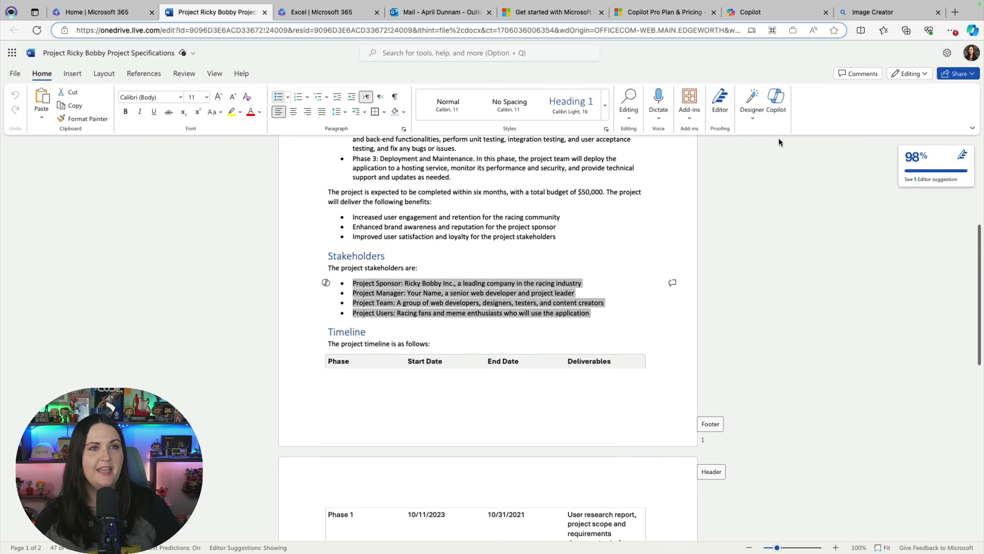
pyautogui.click(326, 283)
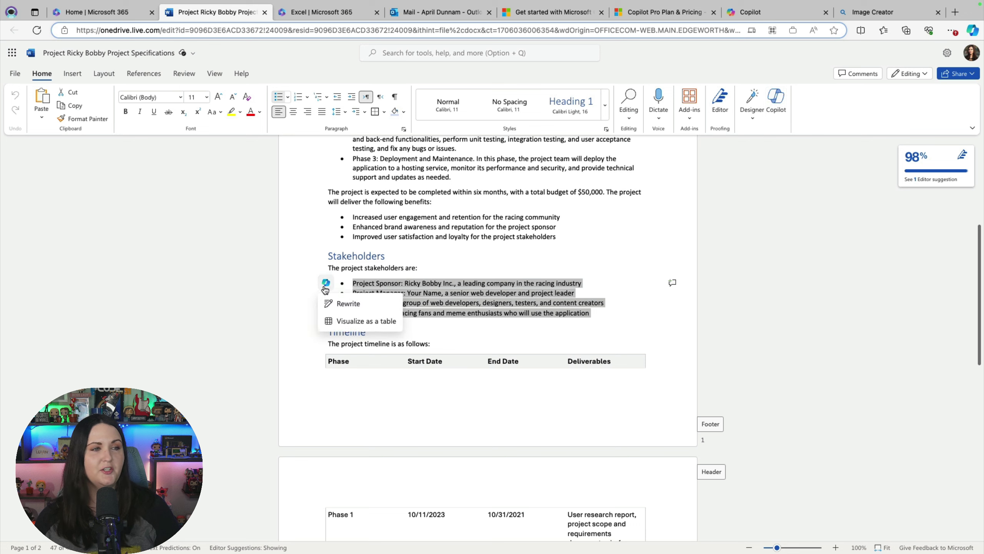
pyautogui.click(383, 322)
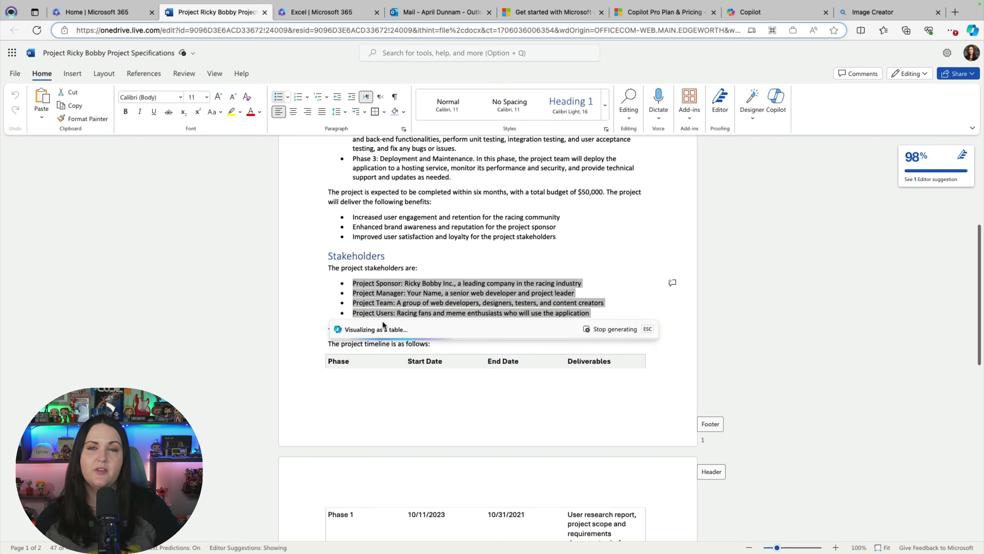